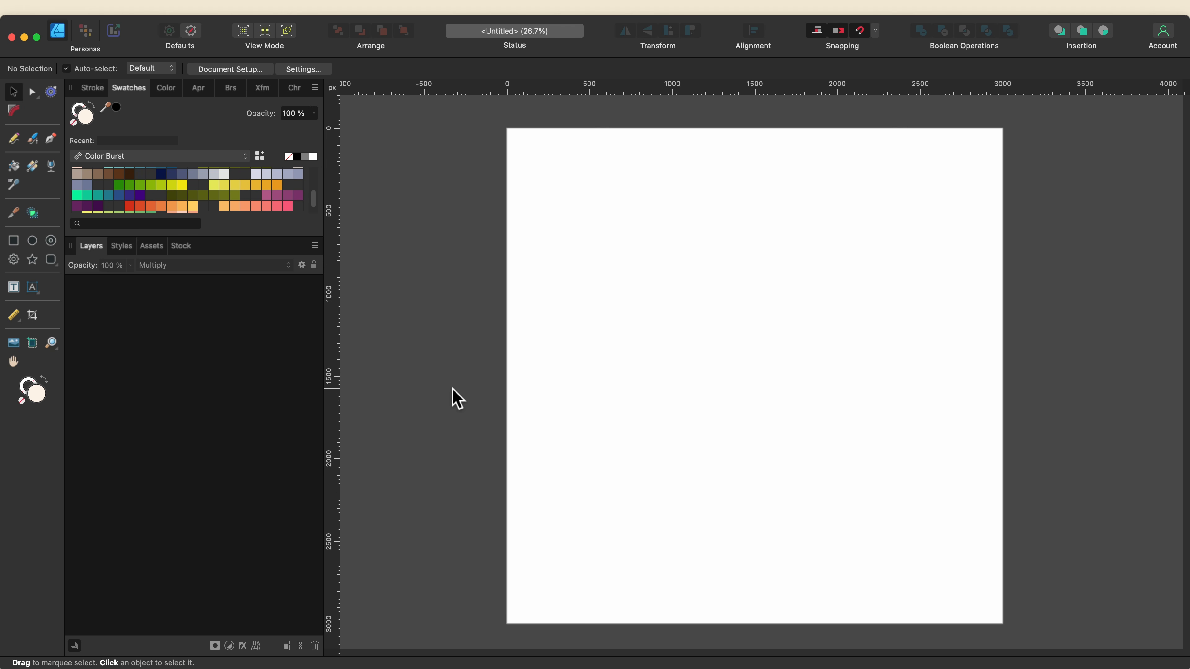
Step: Create a 3000 by 3000 px rectangle with no stroke on the artboard
click(13, 240)
super+click(675, 298)
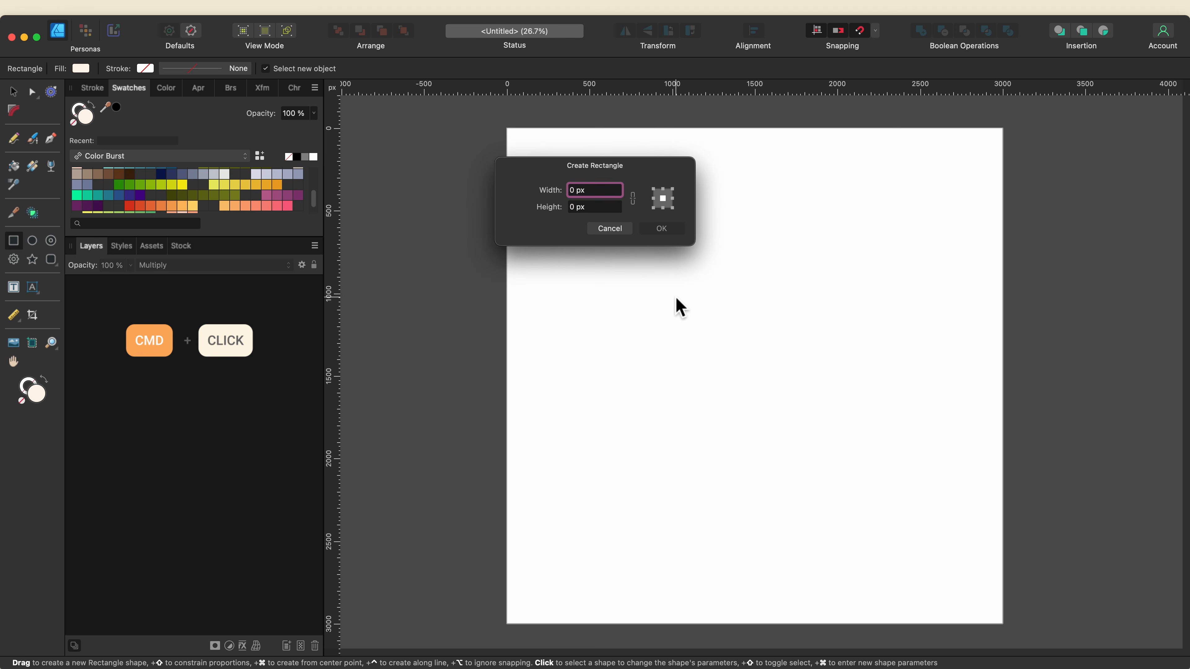
text(3000)
key(Tab)
text(3000)
key(Tab)
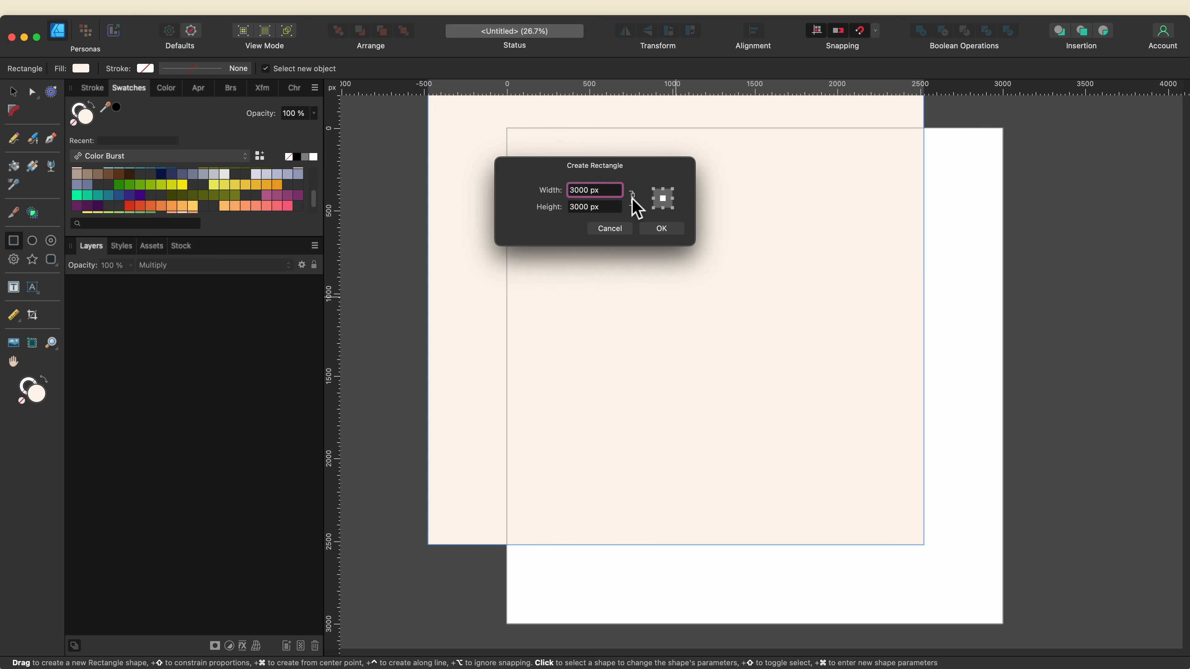
click(655, 230)
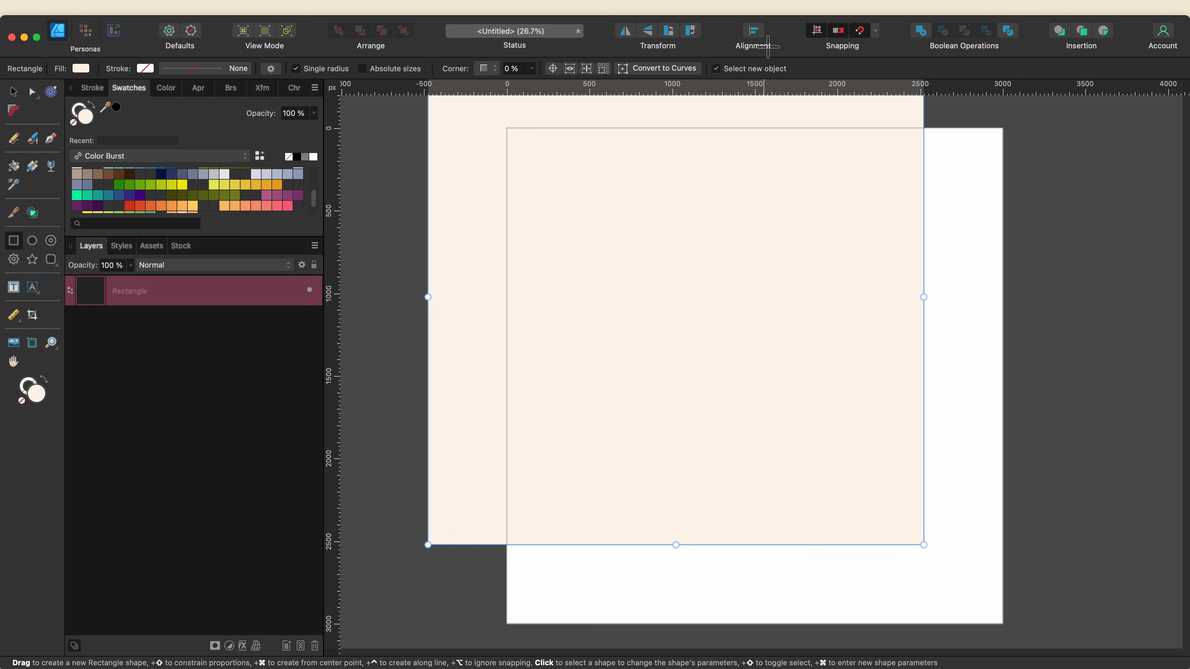
Step: Centre the rectangle horizontally and vertically on the spread so it covers the page
click(756, 41)
click(776, 80)
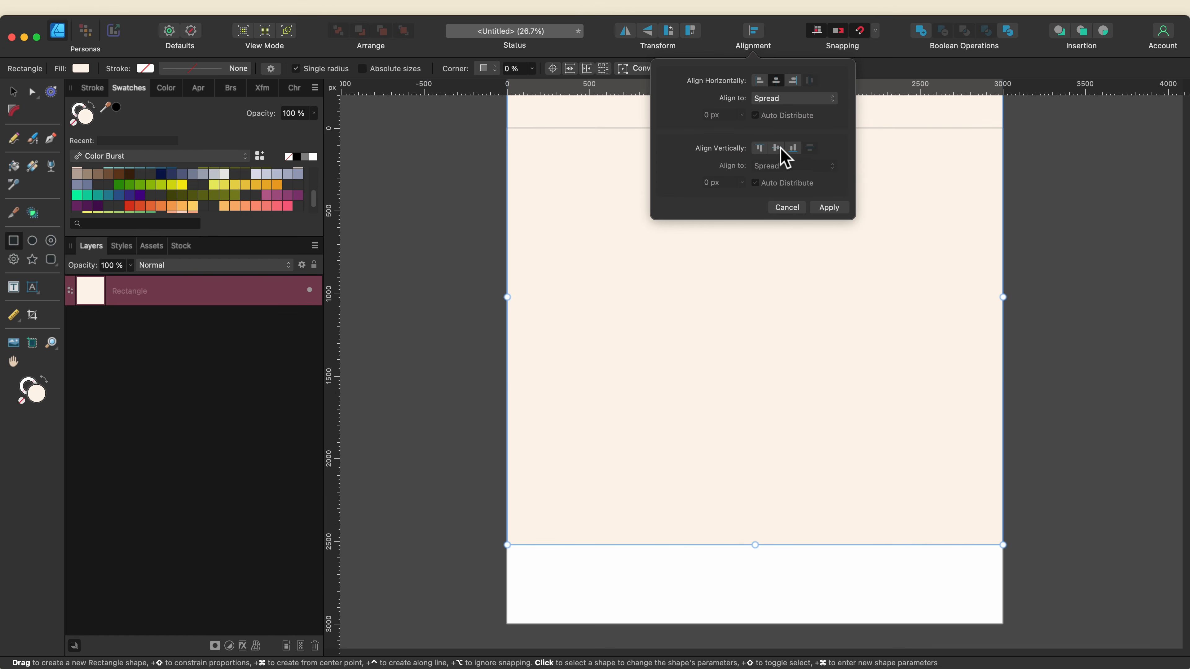
click(779, 149)
click(838, 207)
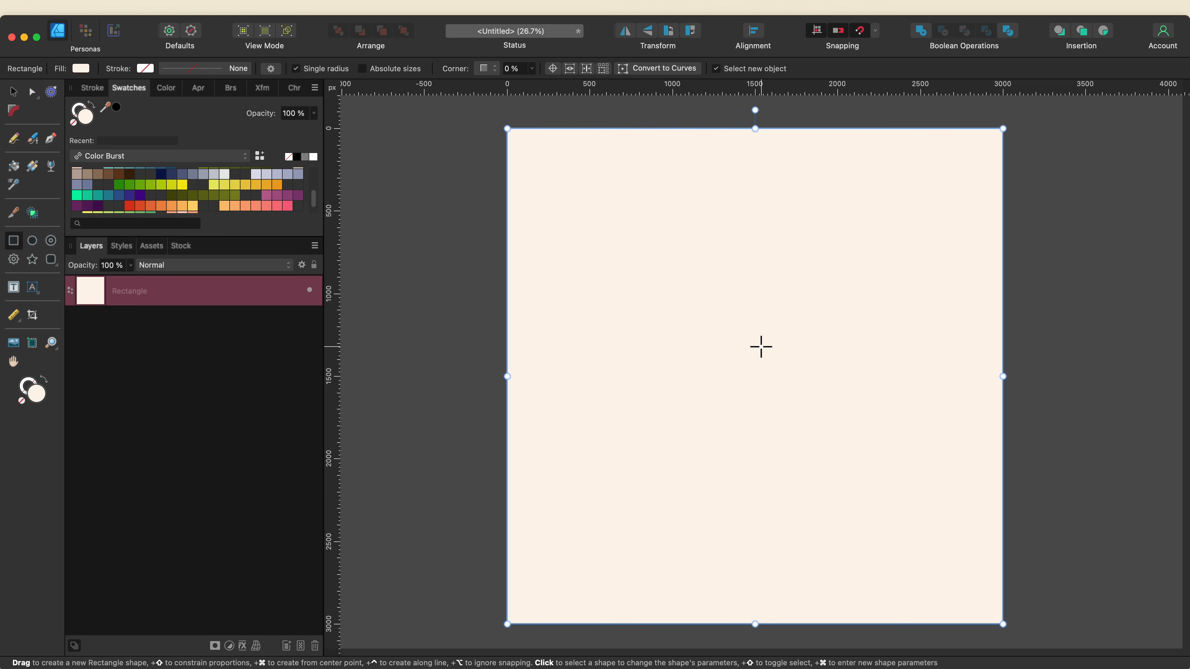
Step: Search the Pexels stock library for "crumpled paper" and apply the brown crumpled paper photo as the rectangle's bitmap fill
click(183, 248)
click(167, 265)
text(drumpled pa)
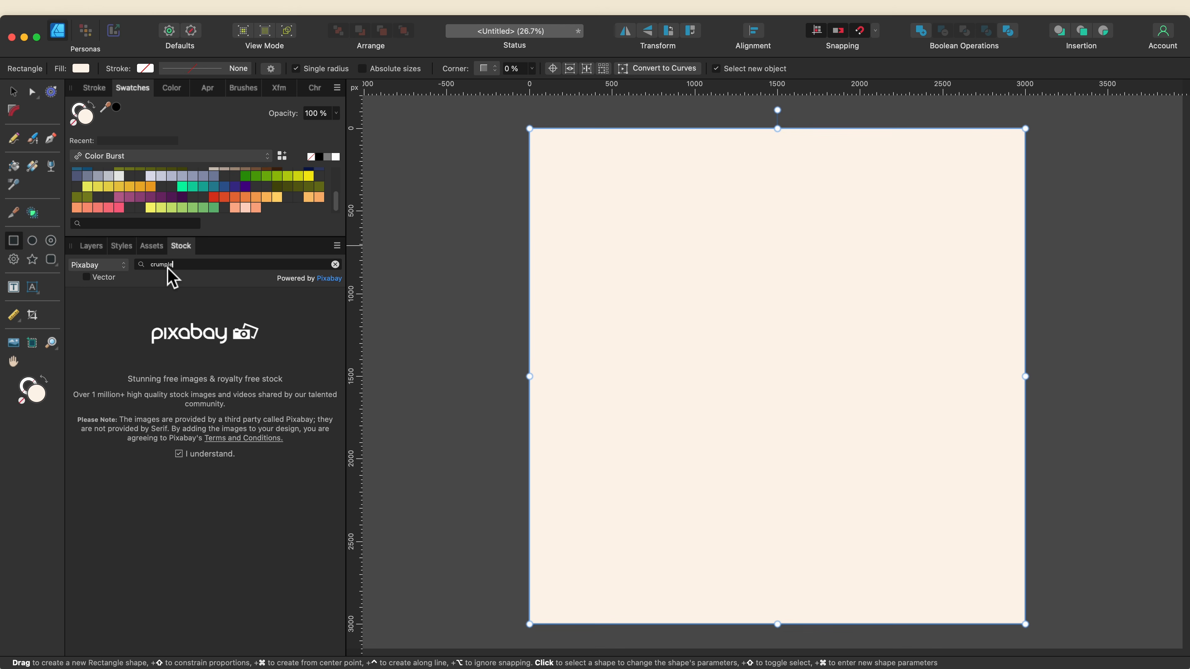
text(per)
key(Return)
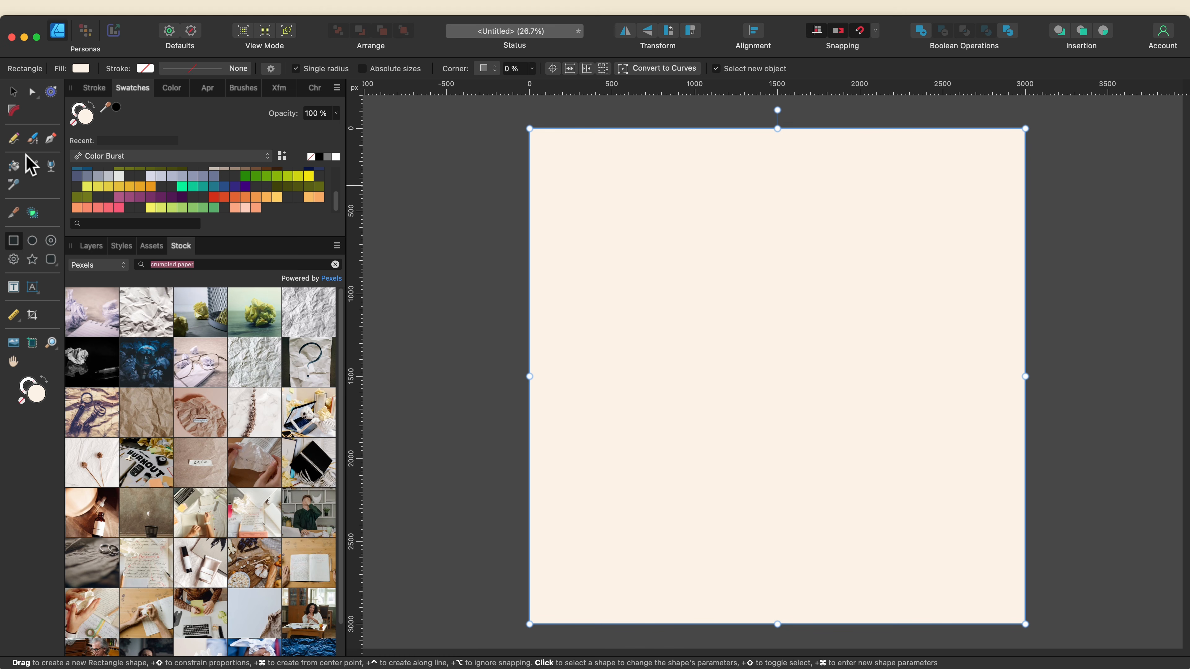
click(32, 167)
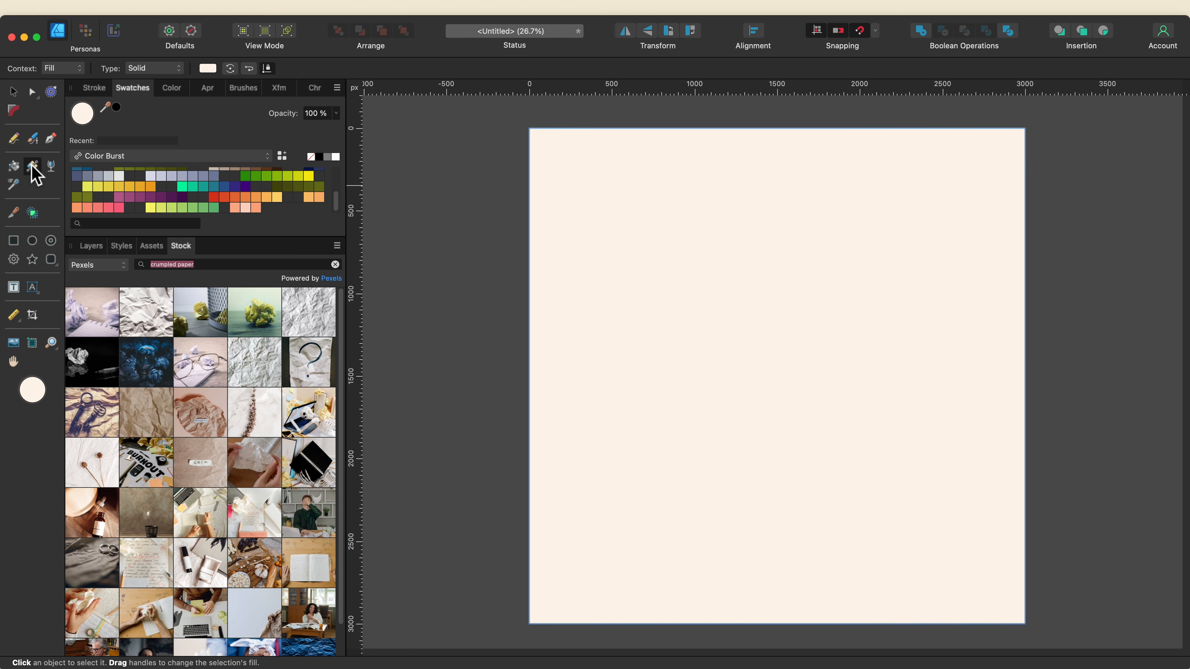
click(150, 415)
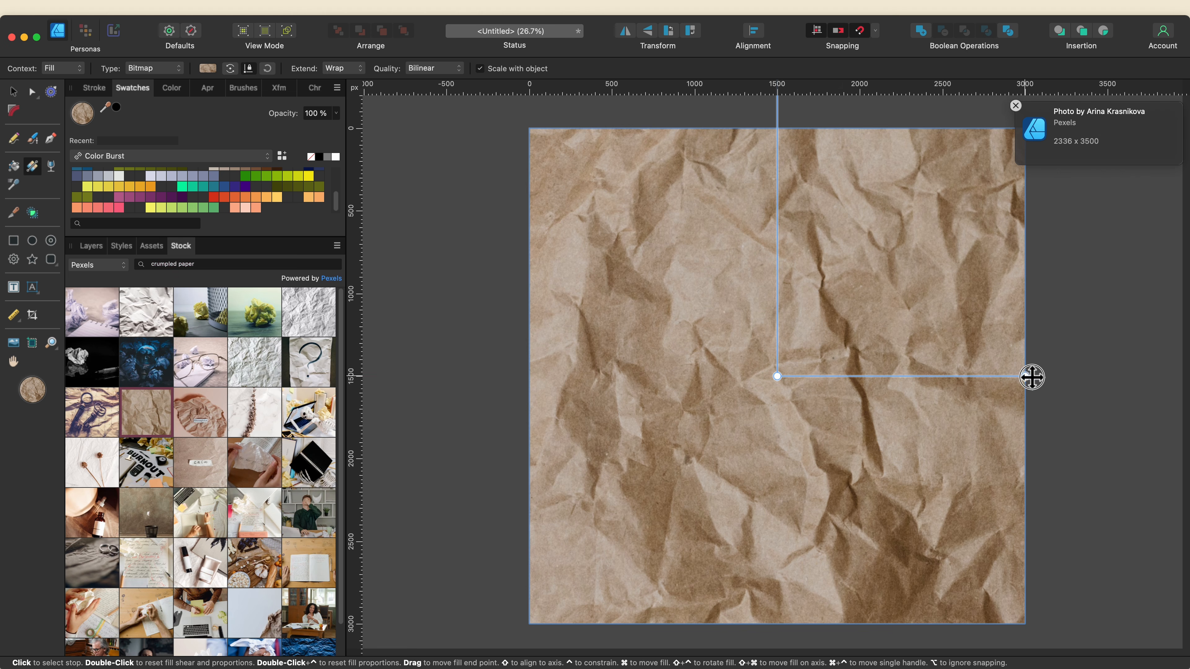
drag(1025, 376, 1048, 378)
mouse_move(778, 377)
mouse_down()
mouse_move(743, 398)
mouse_move(788, 386)
mouse_up()
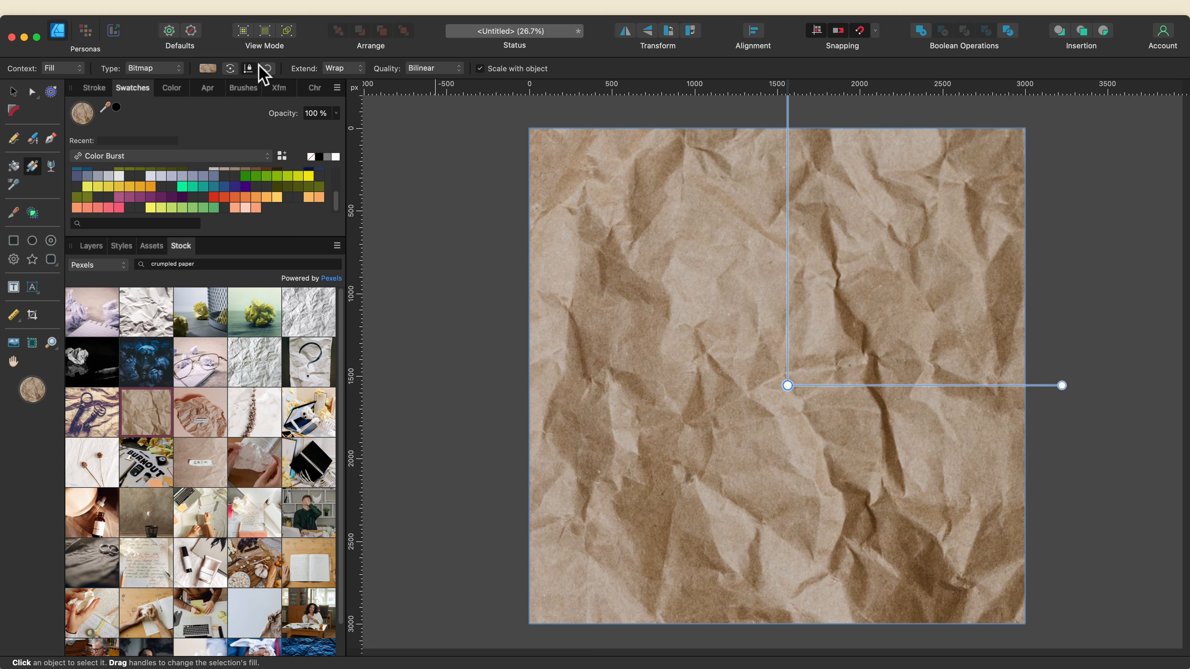
click(267, 69)
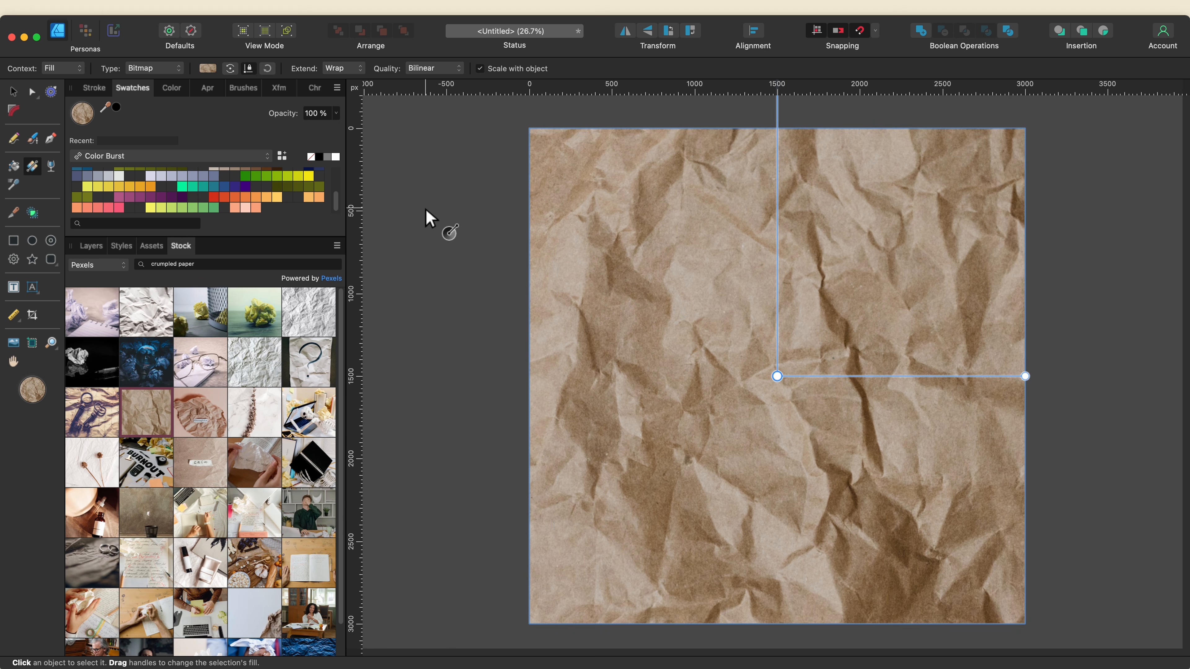
Step: Add the art text "crumpled" across the middle of the paper at about 112 pt
click(90, 246)
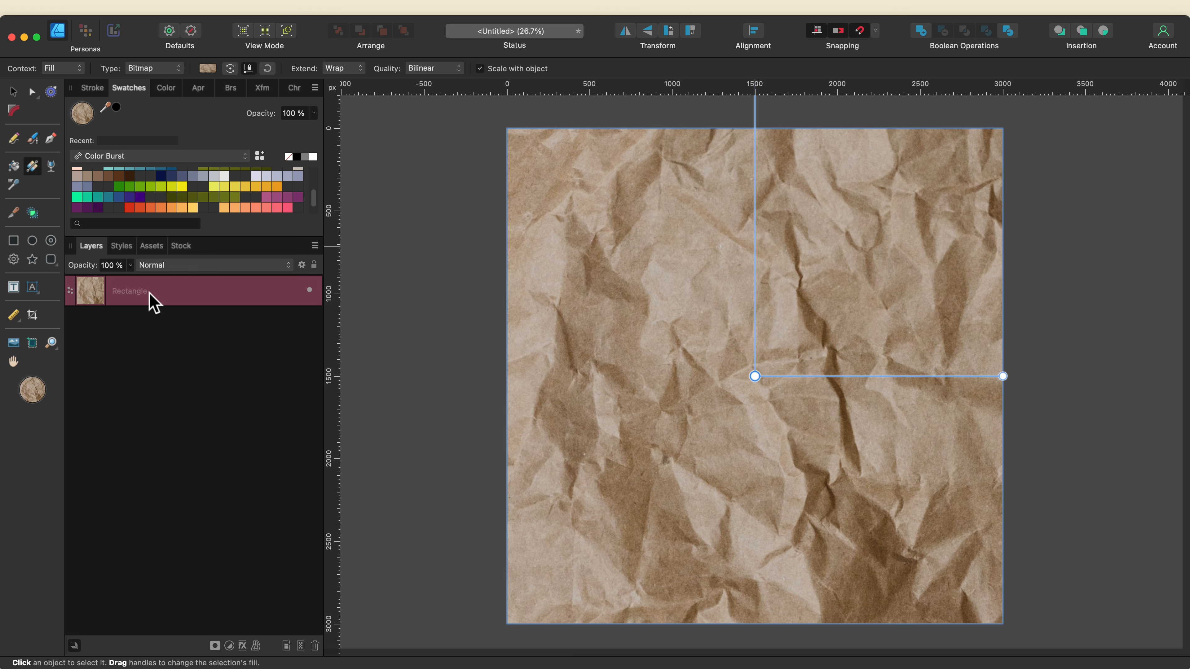
click(393, 211)
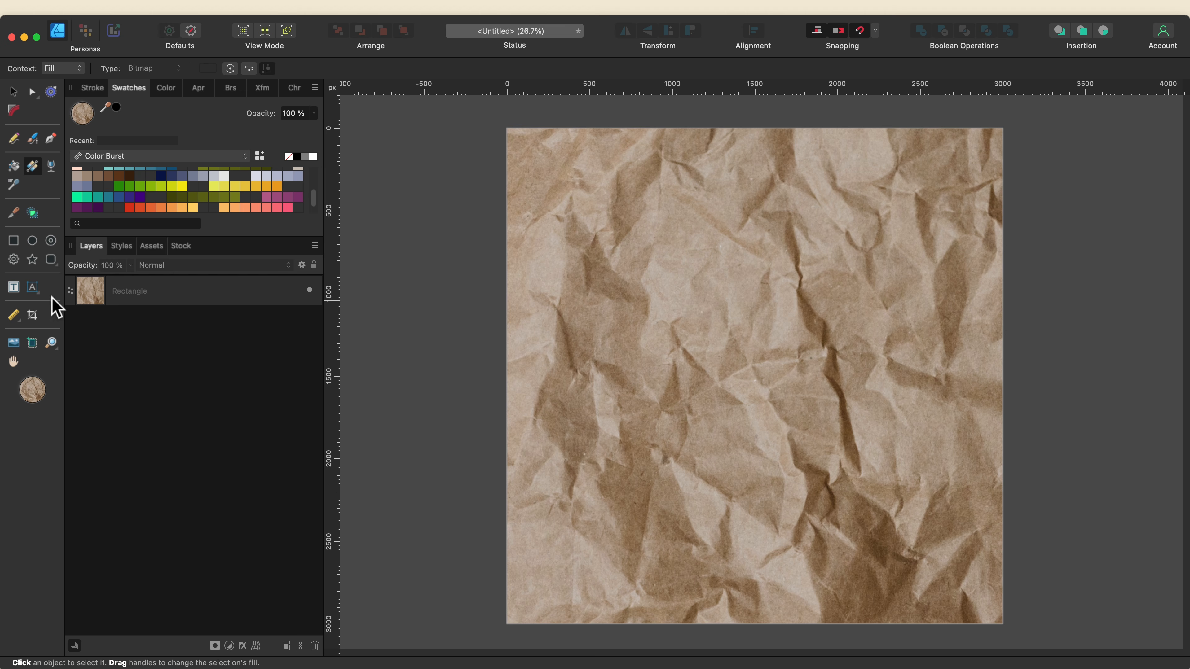
click(32, 287)
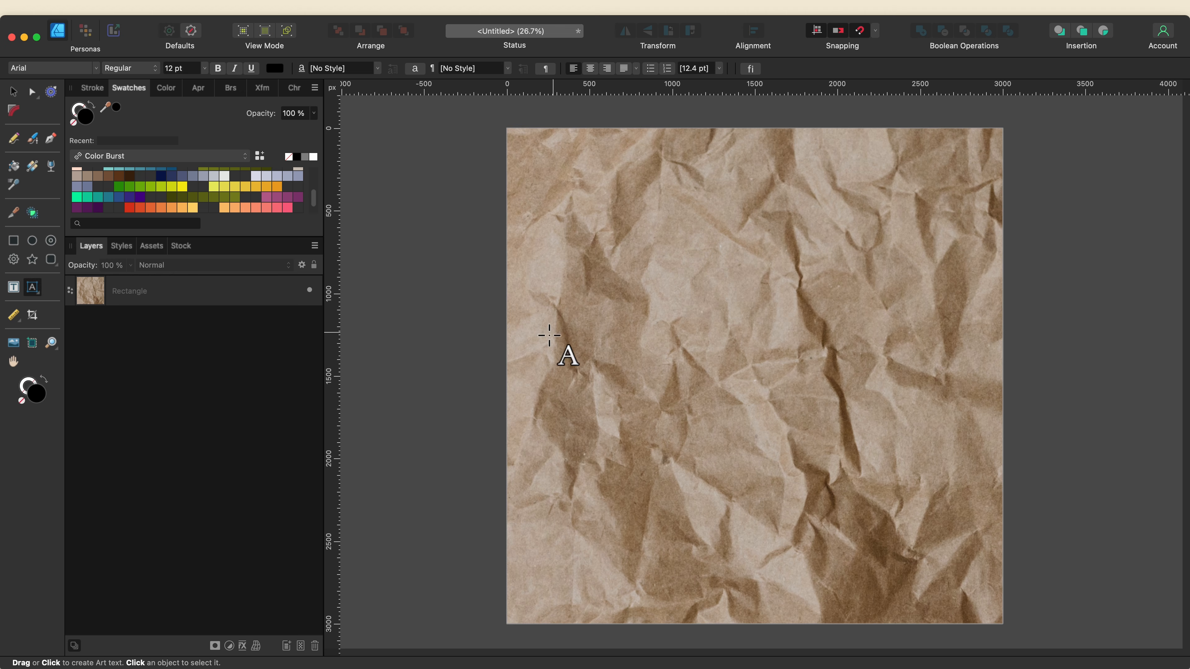
drag(549, 325, 616, 378)
text(cr)
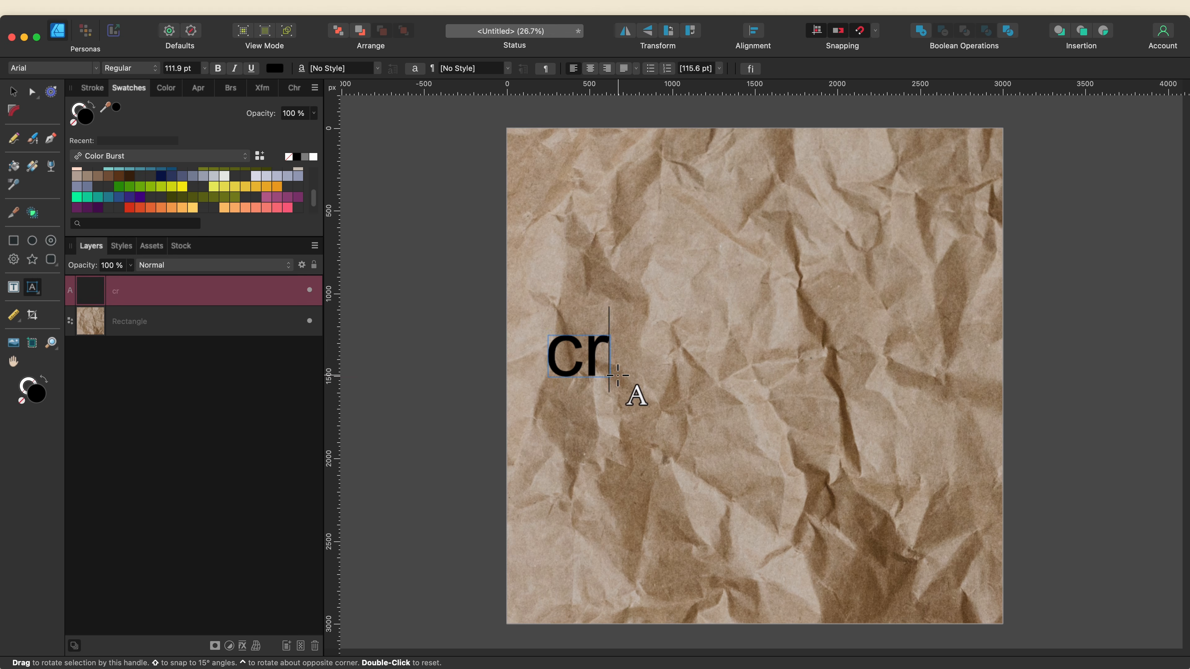
text(umpled)
Step: Set the "crumpled" text's font to Impact and colour it dark brown from the Color Burst palette
key(super+a)
key(Escape)
click(97, 68)
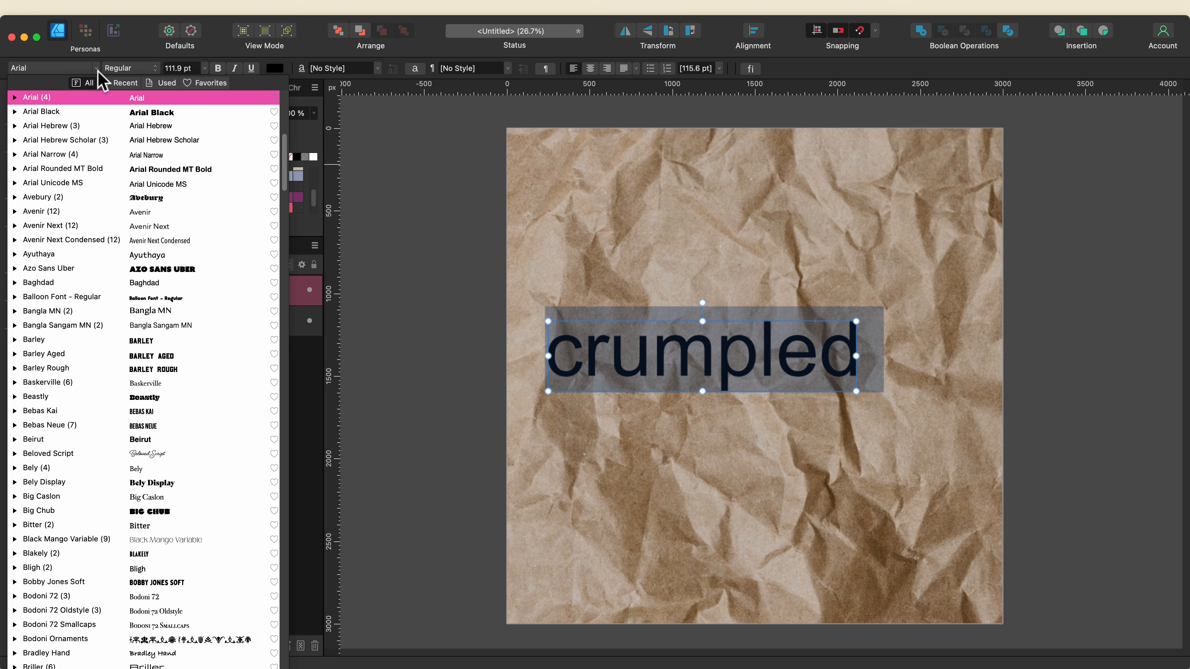
text(impact)
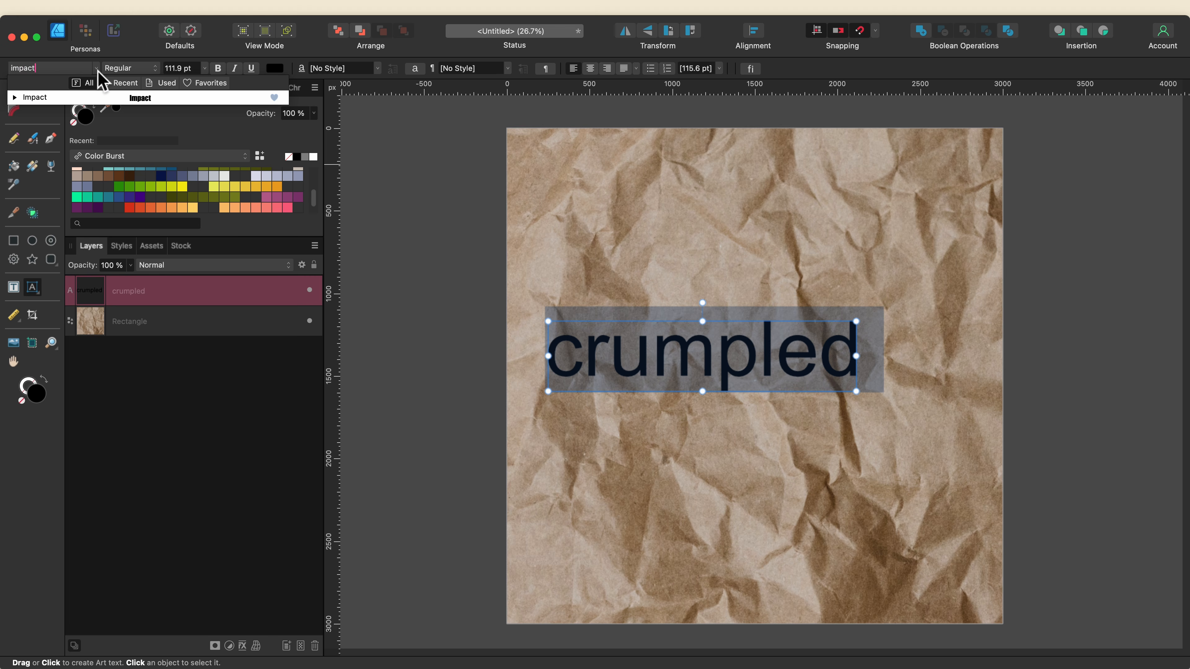
key(Return)
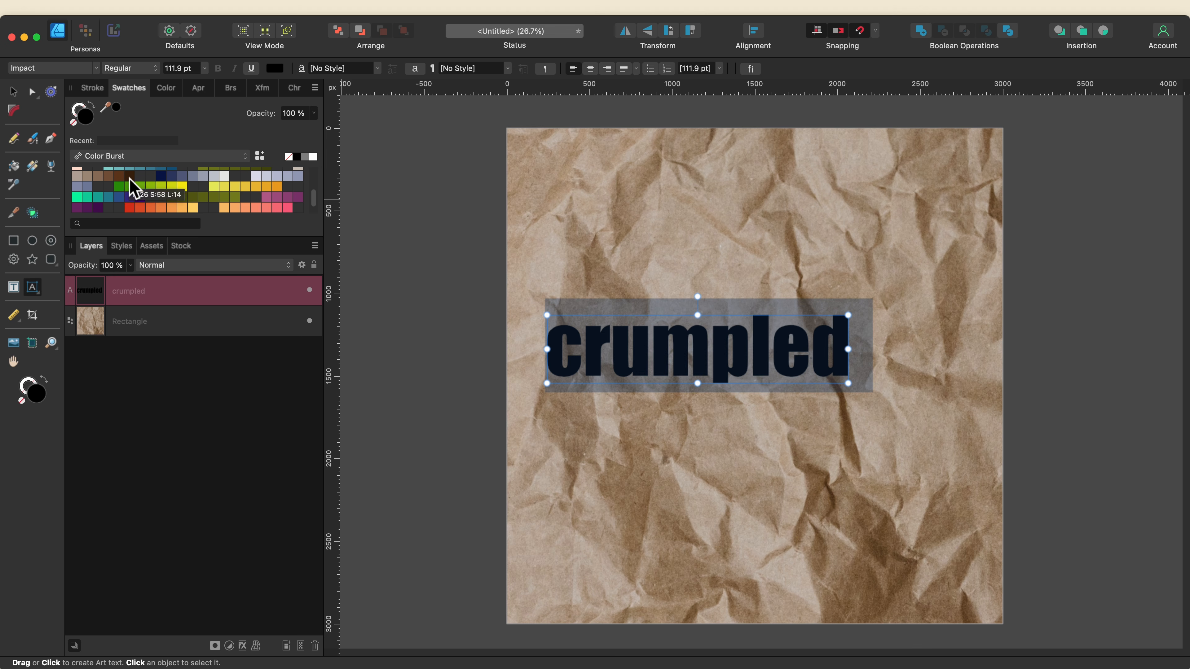
click(130, 177)
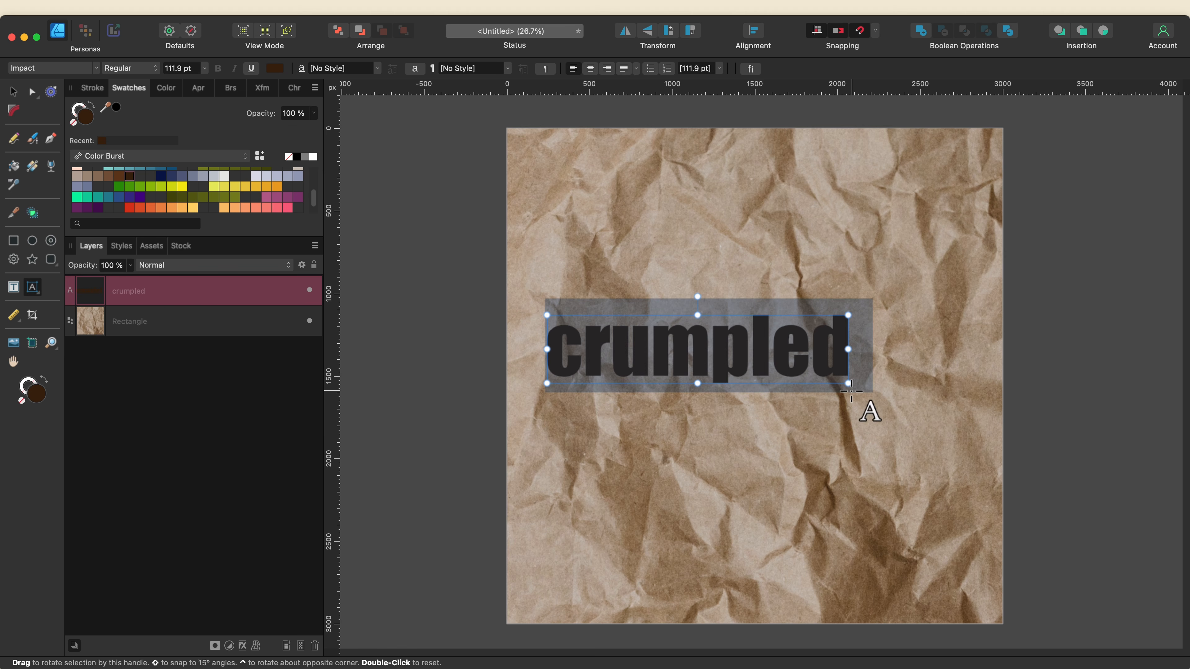
Step: Enlarge the "crumpled" text to about 154 pt and centre it horizontally and vertically on the spread
drag(849, 388, 961, 413)
click(753, 31)
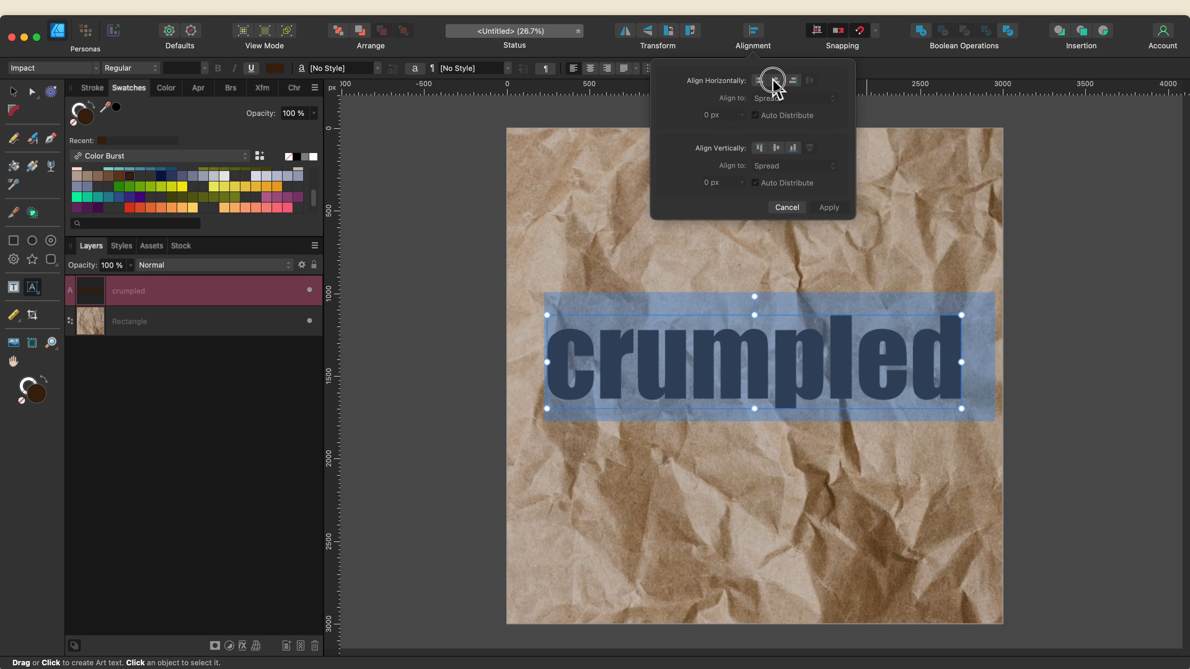
click(776, 80)
click(773, 149)
click(828, 207)
click(417, 208)
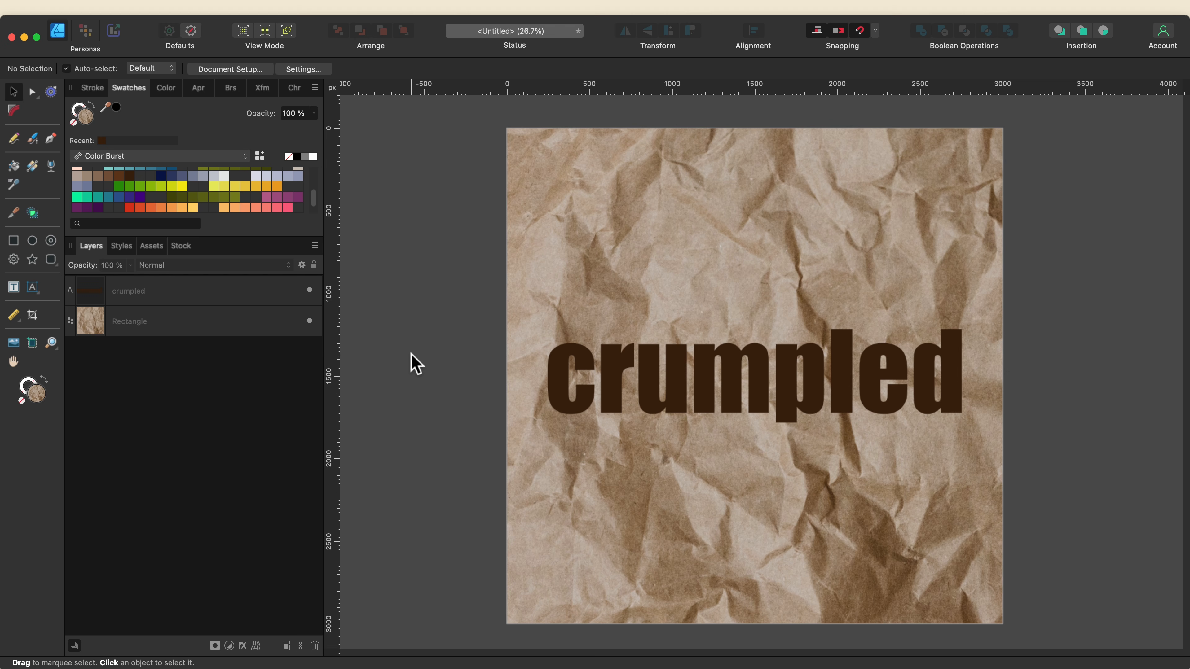
Step: Open the blend options for the "crumpled" text layer
click(215, 299)
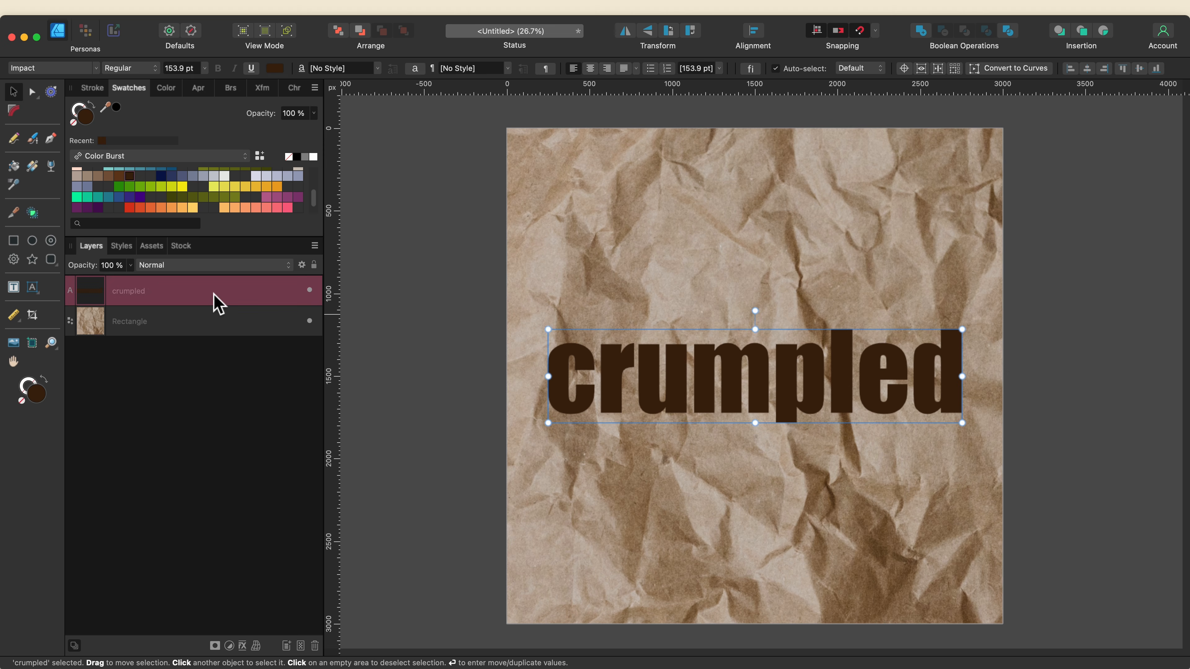
click(302, 265)
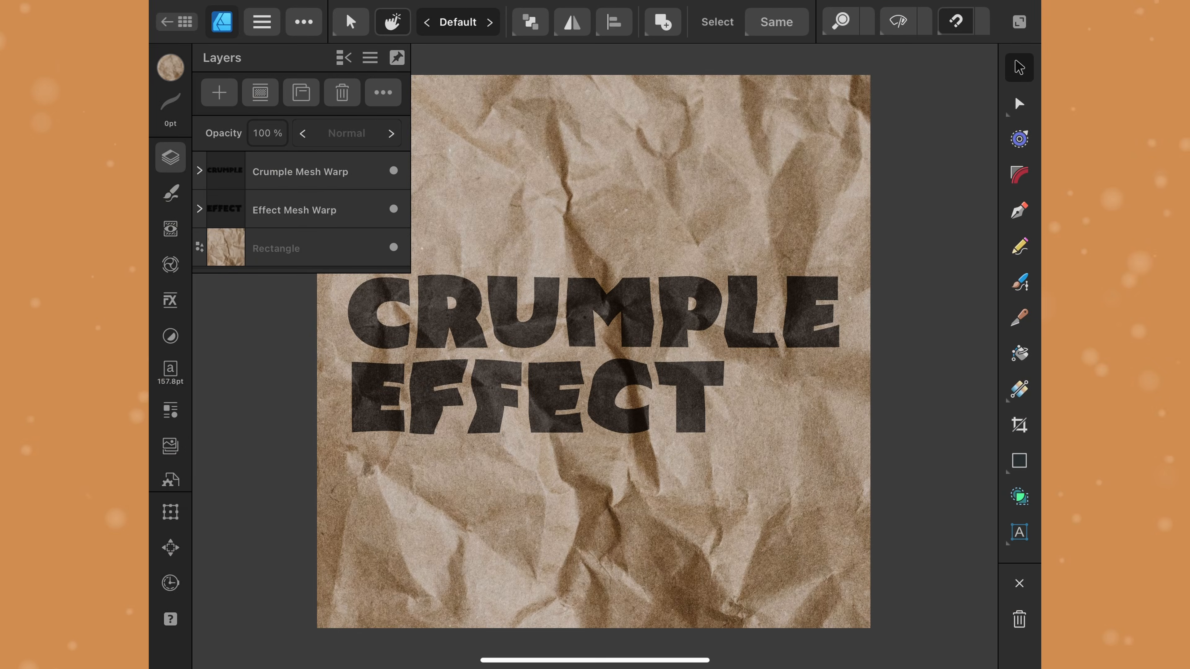
Step: Switch to the iPad version and open the source blend range in the Crumple Mesh Warp layer's options
click(300, 171)
click(383, 92)
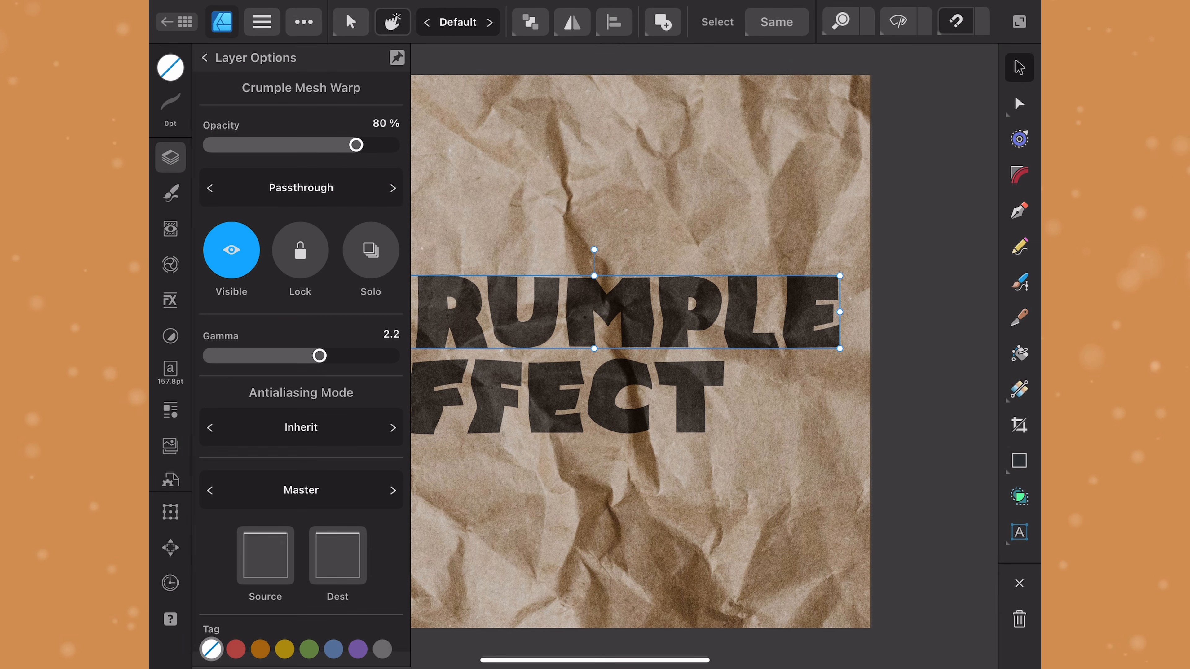
click(266, 556)
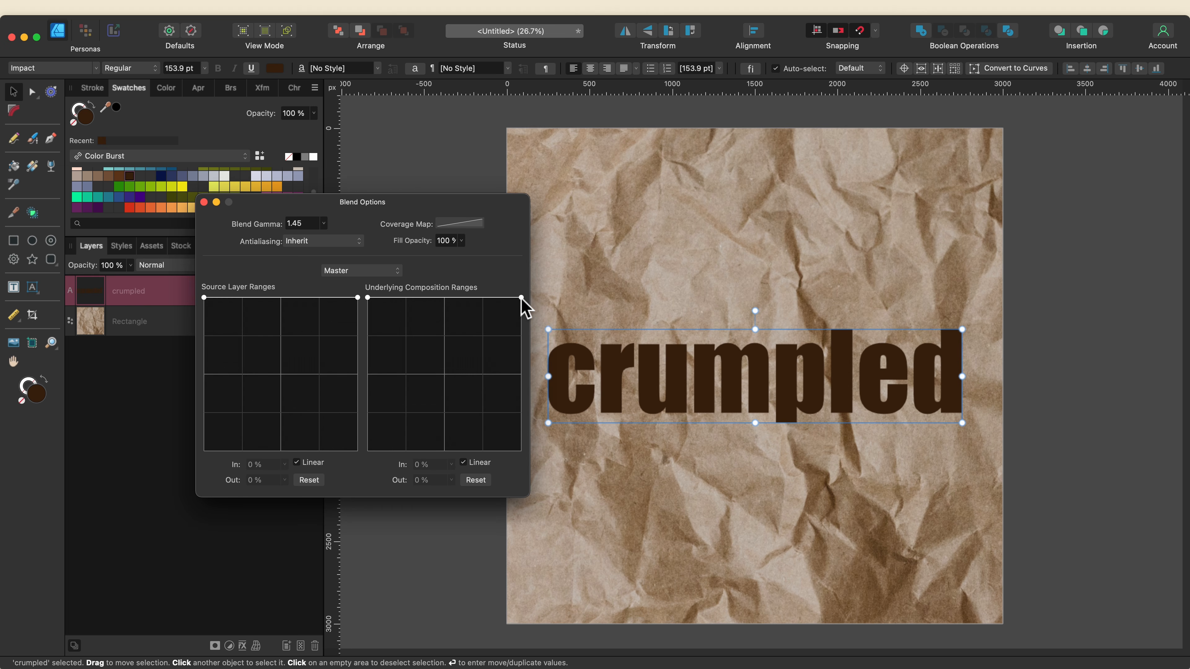
Step: In the text's underlying composition range, lower the highlight end to 50% output and shift the shadow node toward the midtones at full output
drag(521, 299, 521, 374)
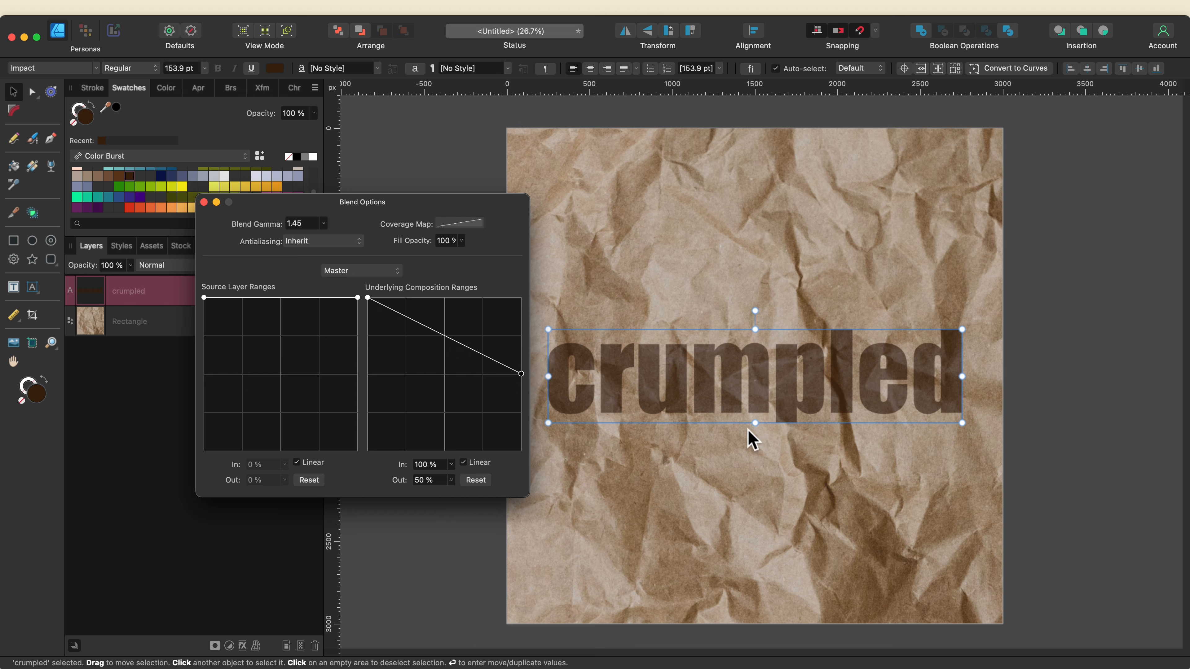
scroll(747, 432, up, 3)
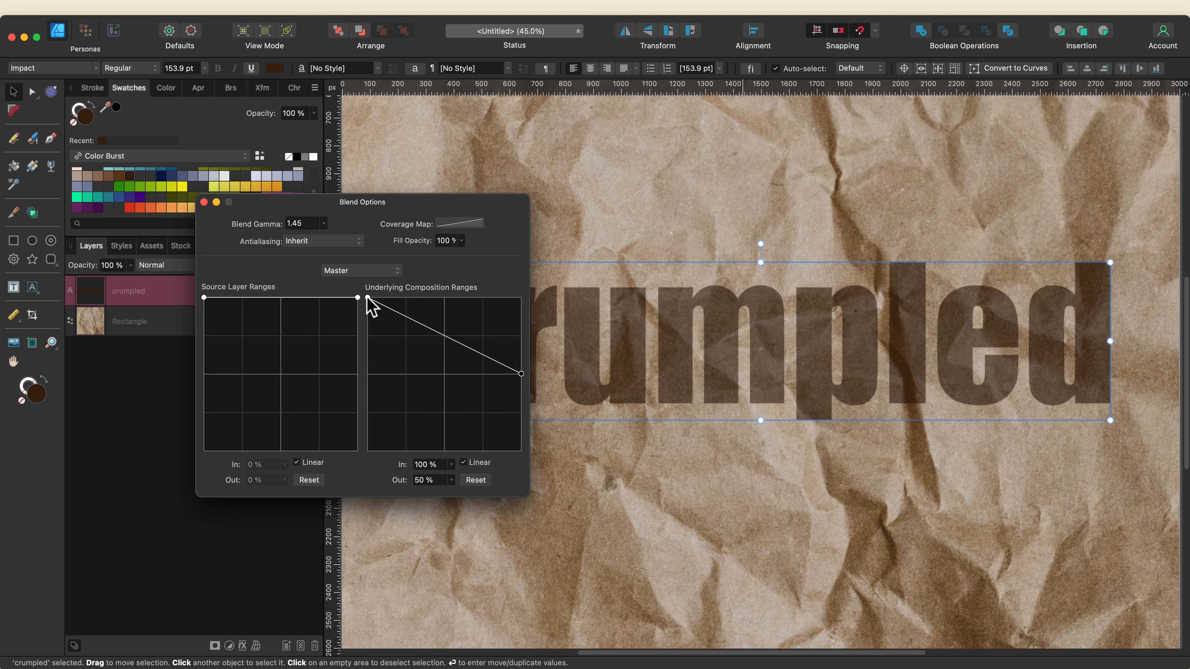
click(367, 298)
drag(368, 298, 430, 293)
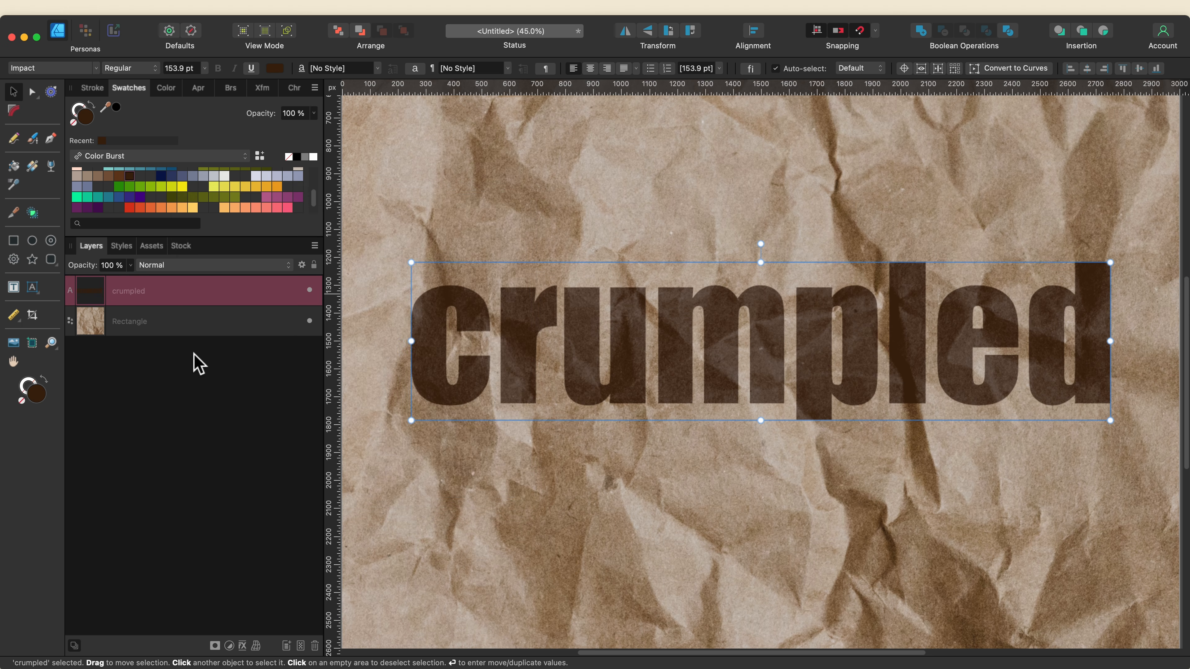
Step: Set the "crumpled" text layer's blend mode to Multiply and deselect it
click(188, 267)
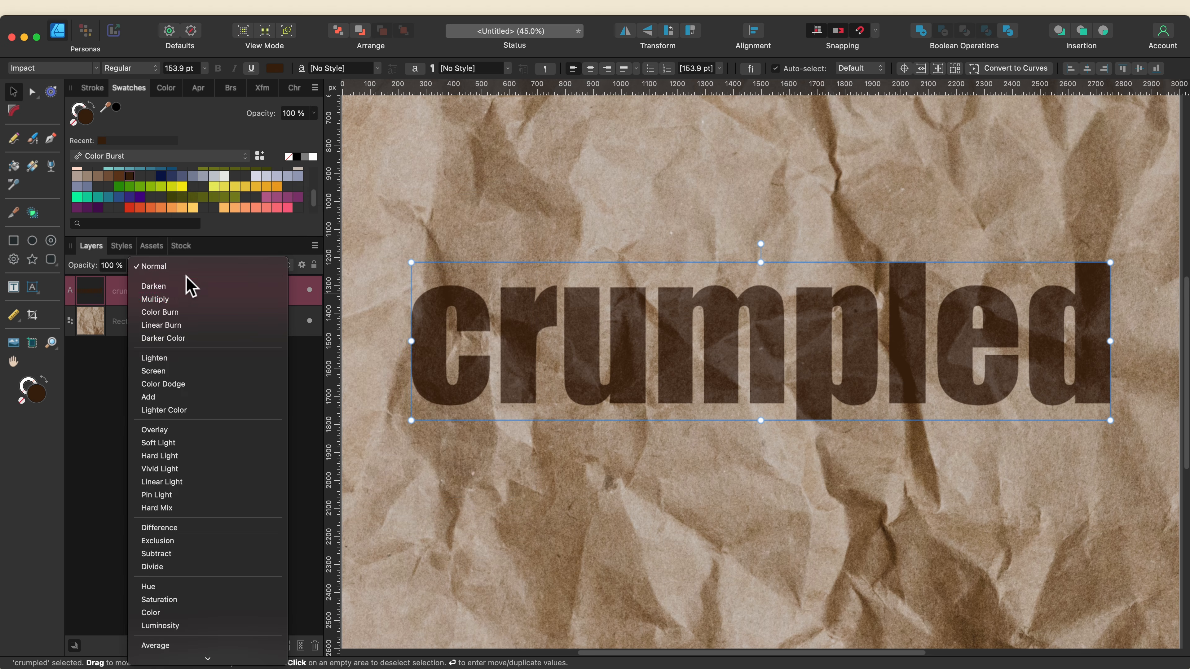
click(186, 304)
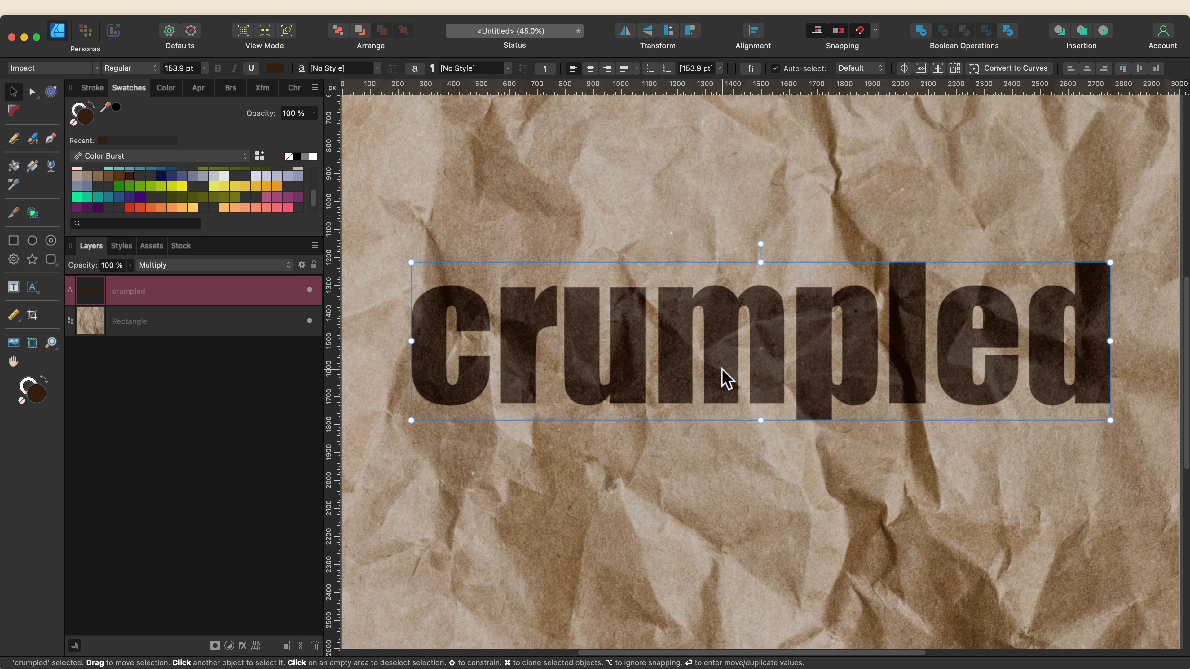
scroll(725, 378, down, 1)
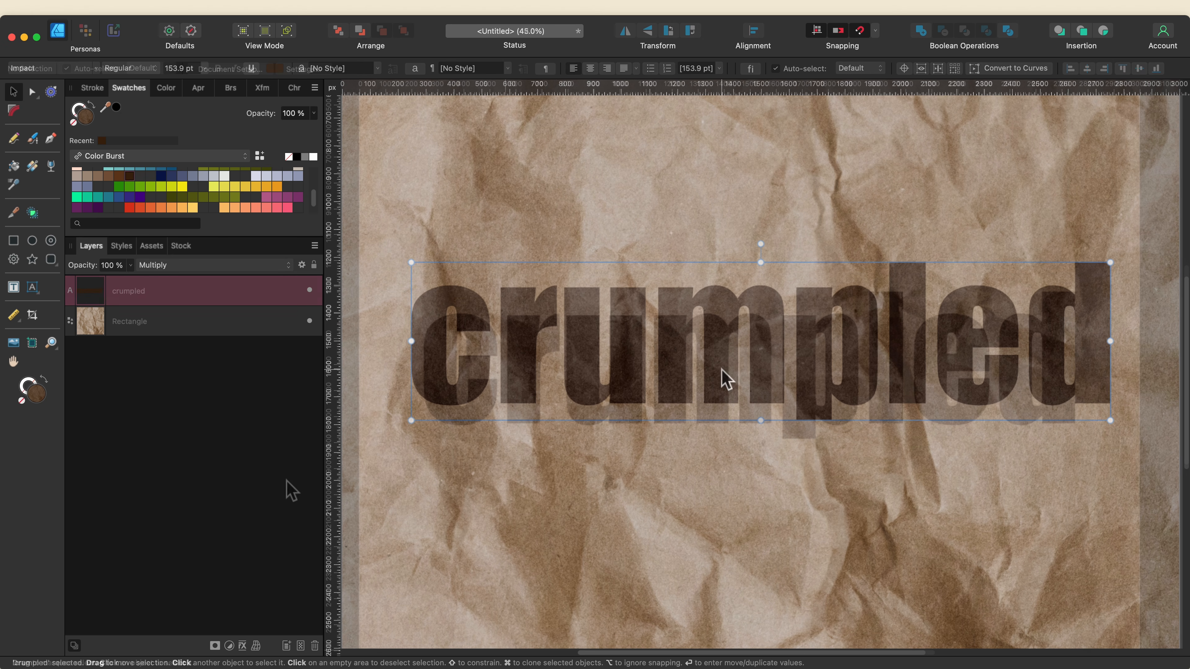
click(288, 489)
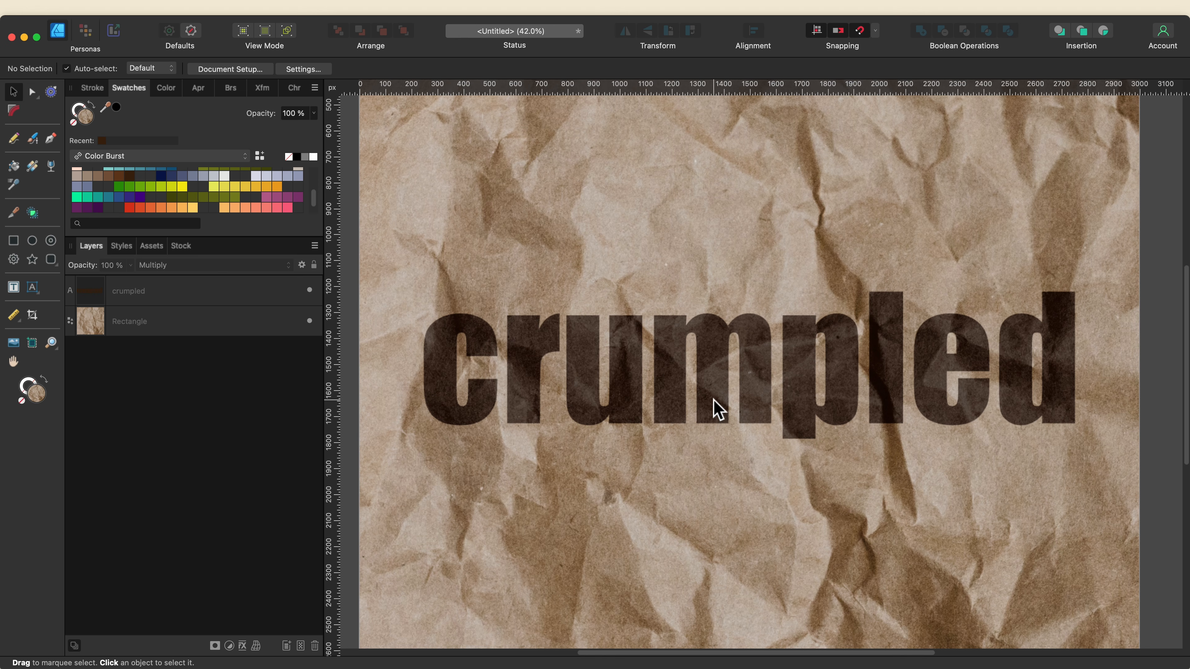
Step: Apply a Mesh warp to the "crumpled" text layer
click(226, 295)
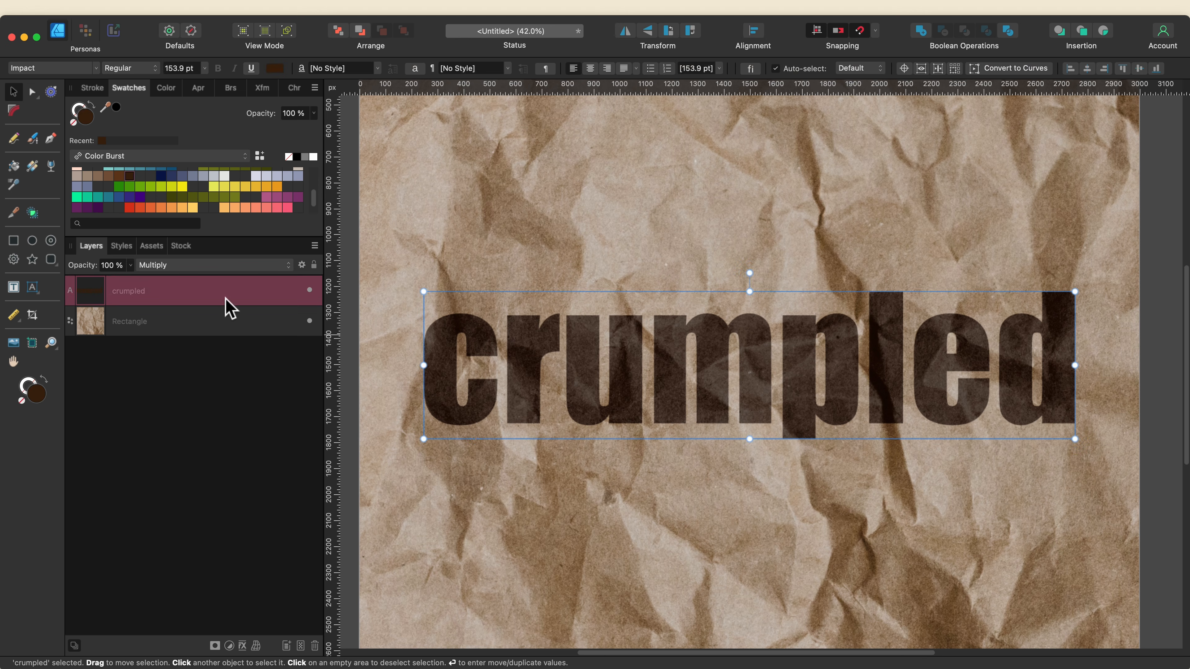
click(256, 645)
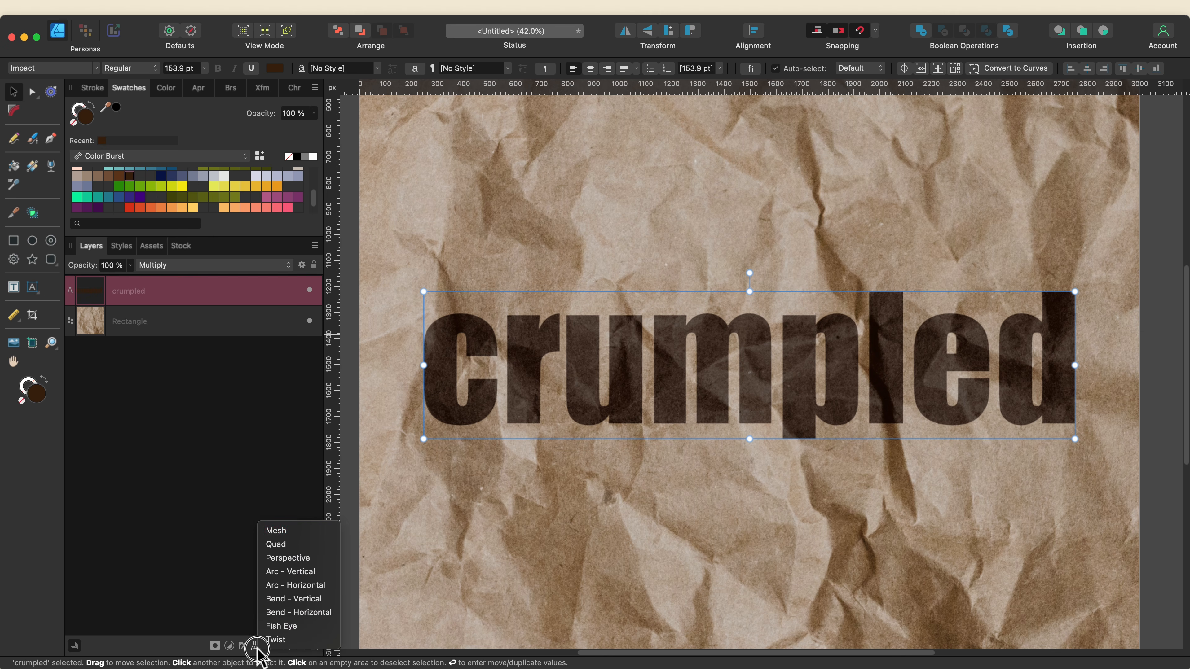
click(272, 530)
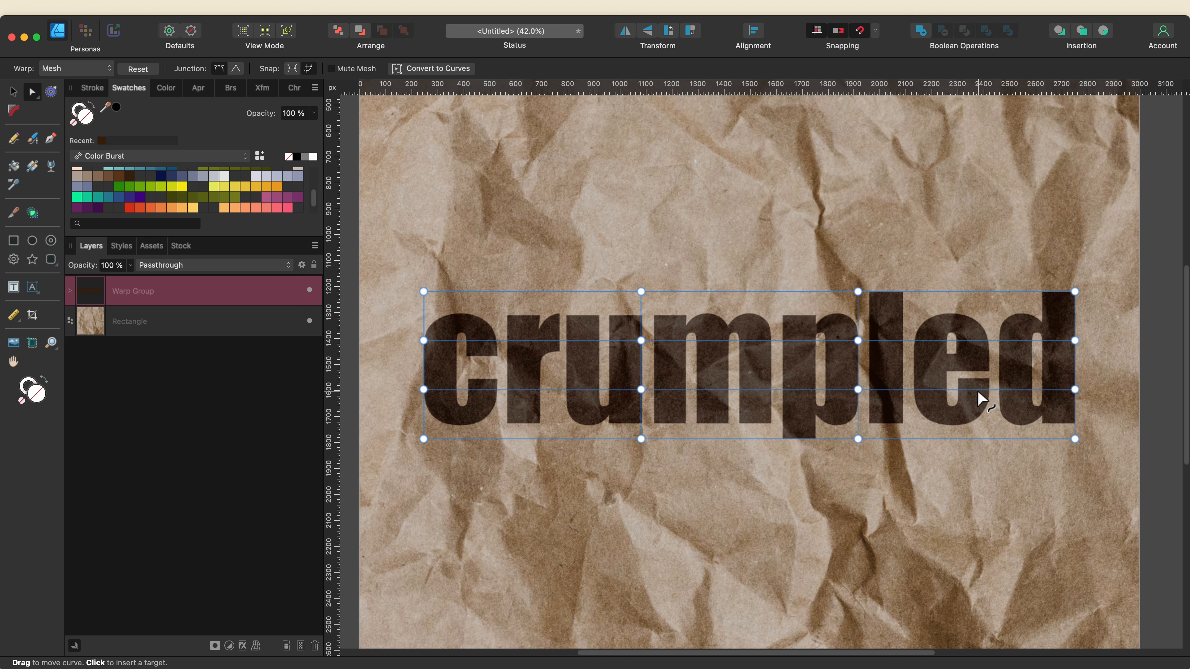
click(641, 341)
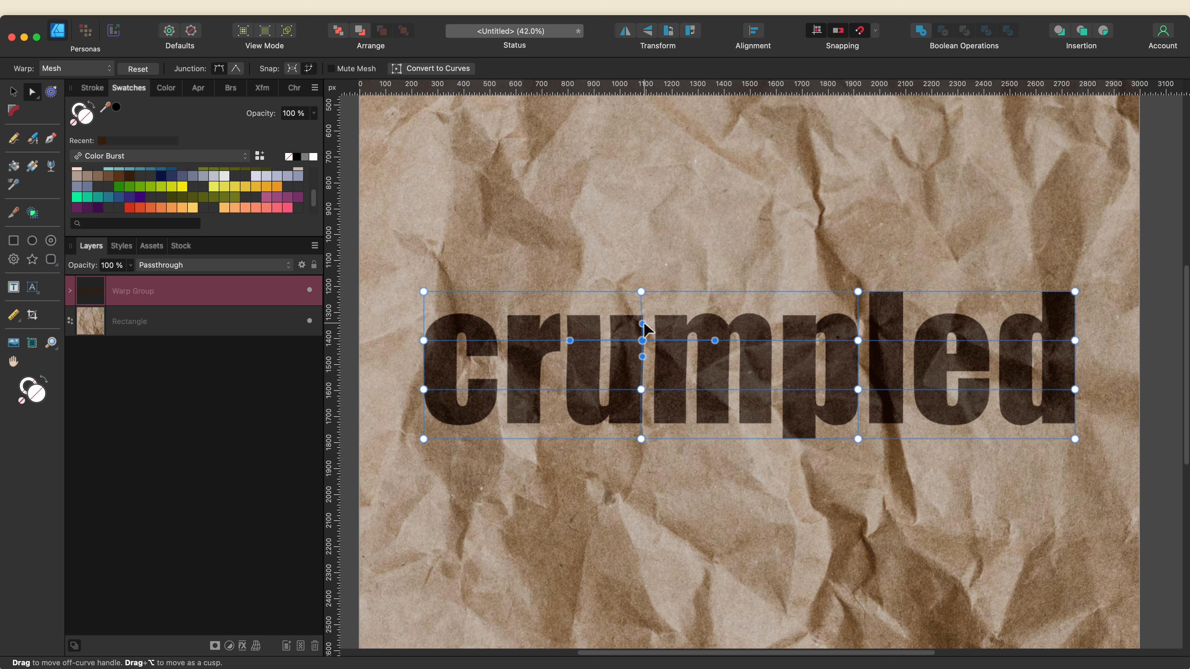
drag(644, 324, 643, 325)
key(super+z)
click(672, 358)
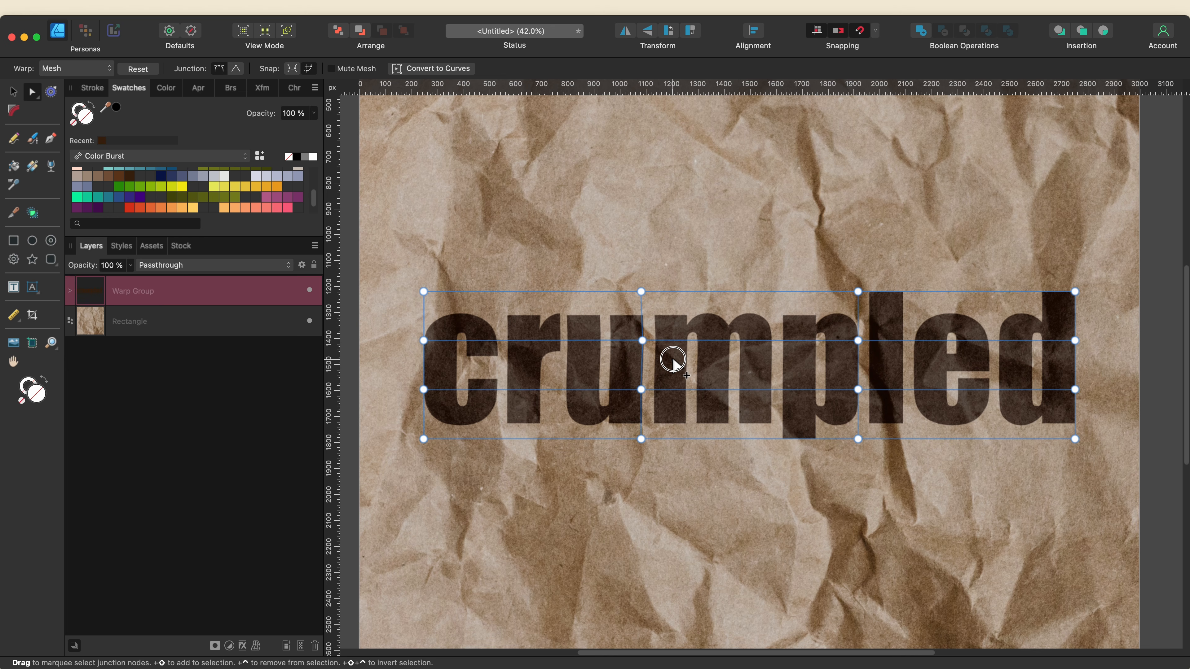
click(673, 357)
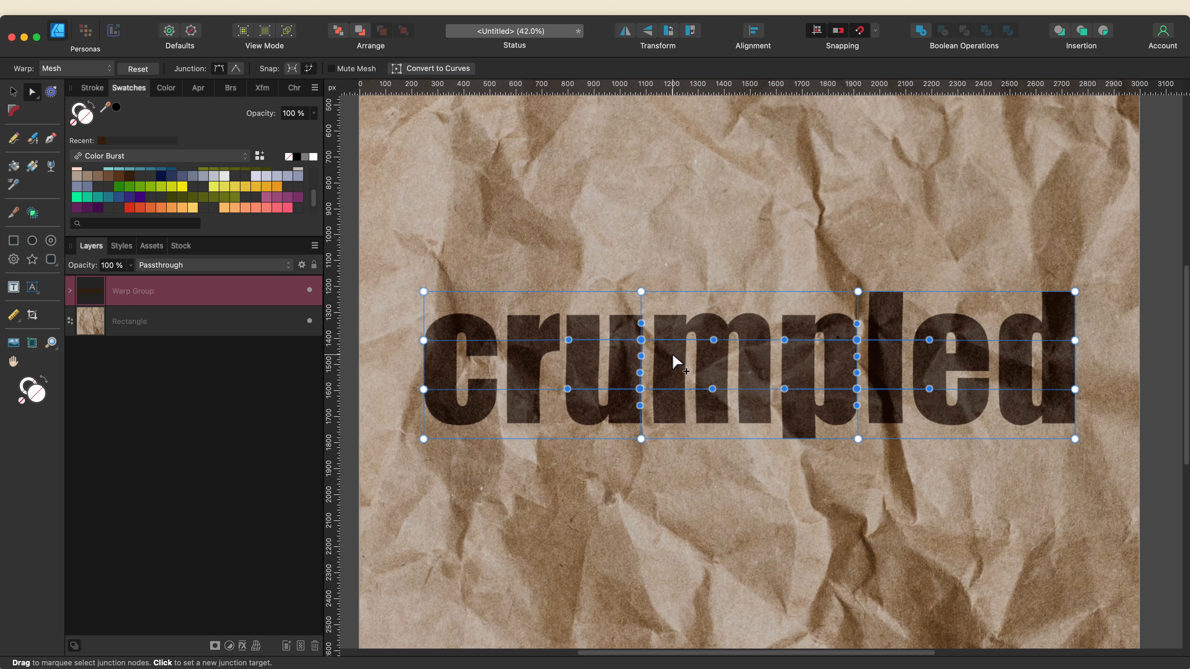
key(super+z)
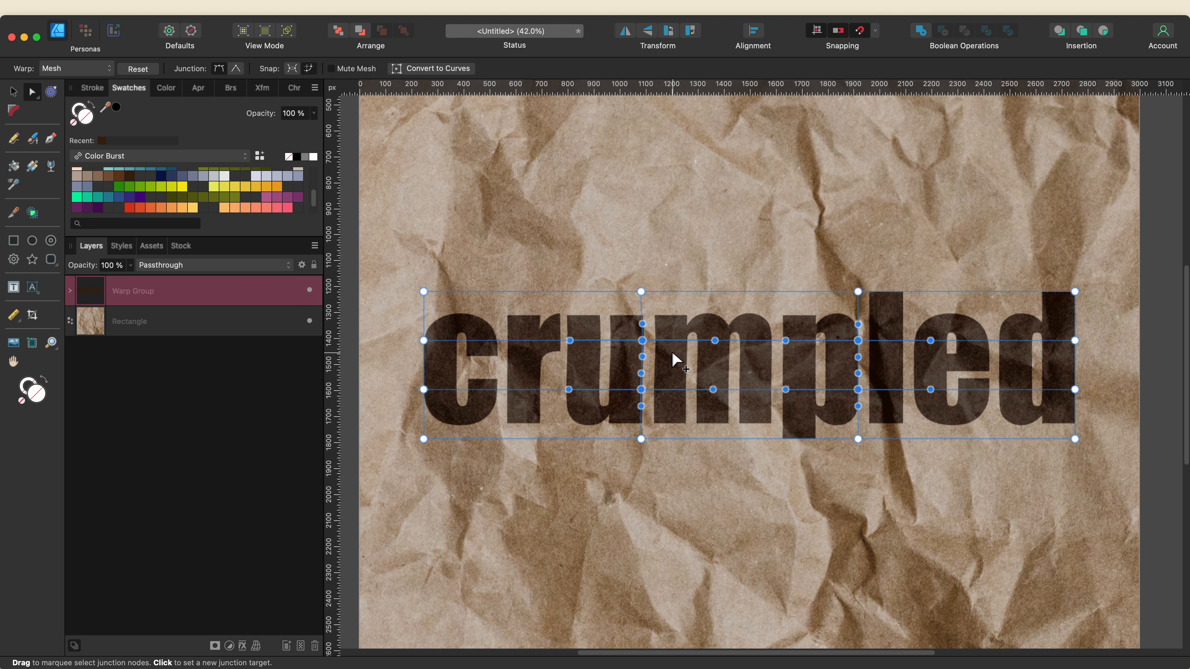
click(135, 71)
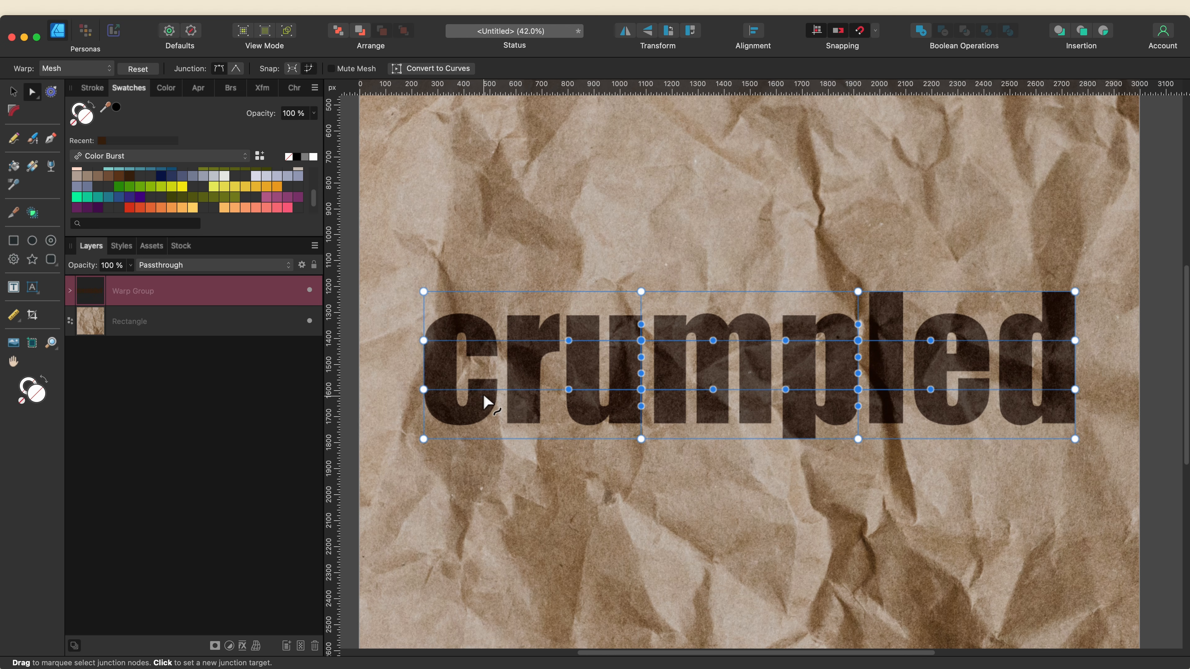
Step: Add mesh divisions between the "c" and "r" and move the lower junction up and right onto the "r"
scroll(483, 398, up, 2)
scroll(482, 399, up, 1)
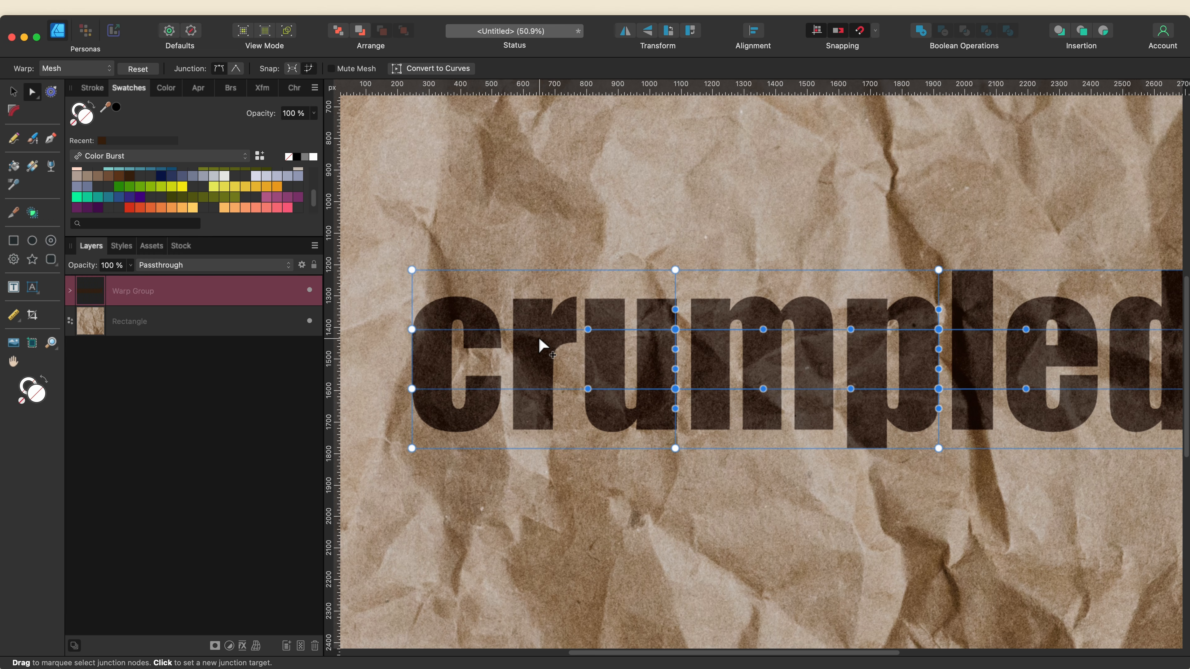
click(500, 389)
drag(501, 389, 520, 377)
drag(521, 375, 522, 374)
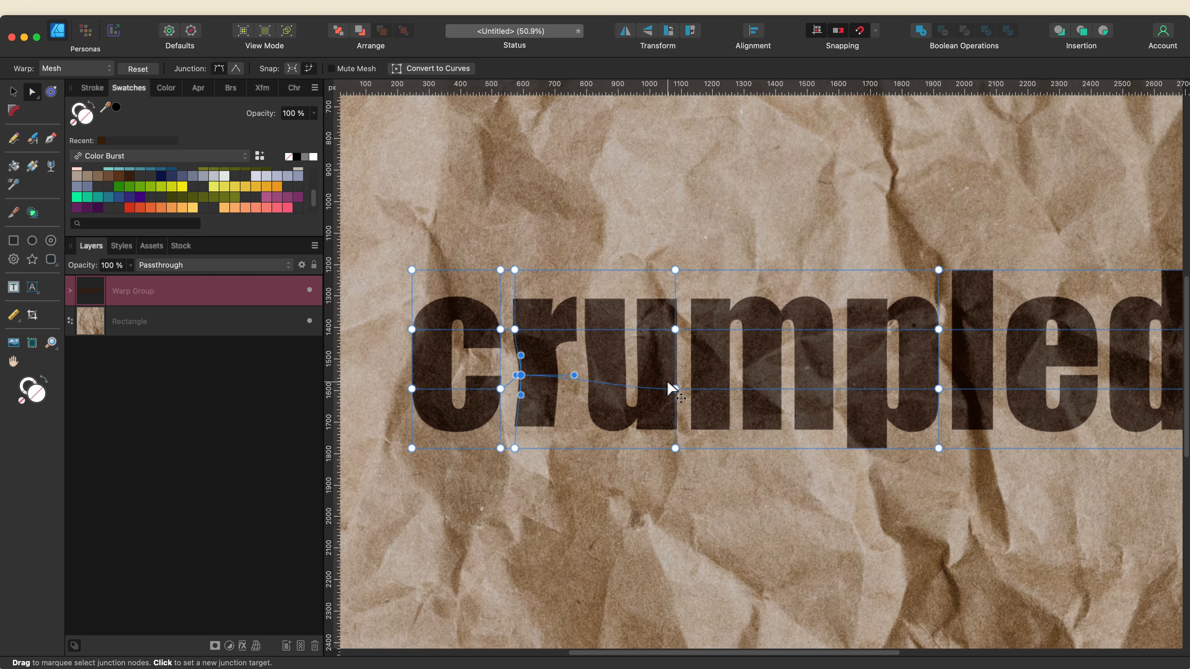
Step: Add a mesh column through the "u", shift the lower junction beside it up and left, and pull the mesh's lower-left corner slightly inward
click(624, 449)
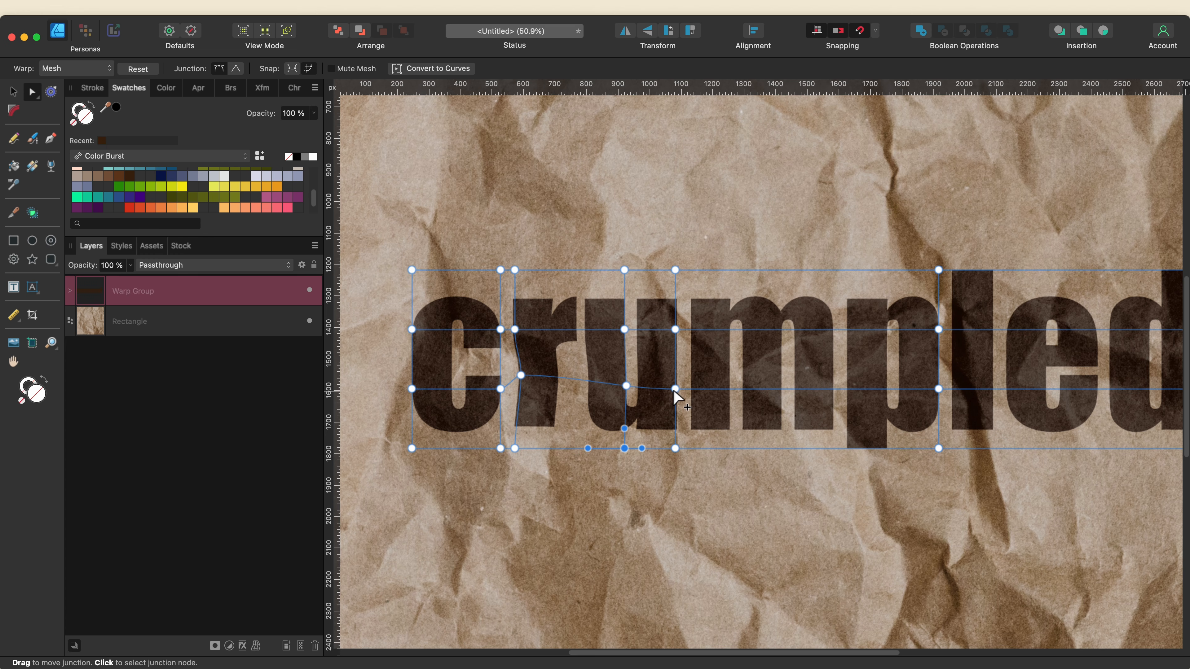
drag(676, 389, 668, 383)
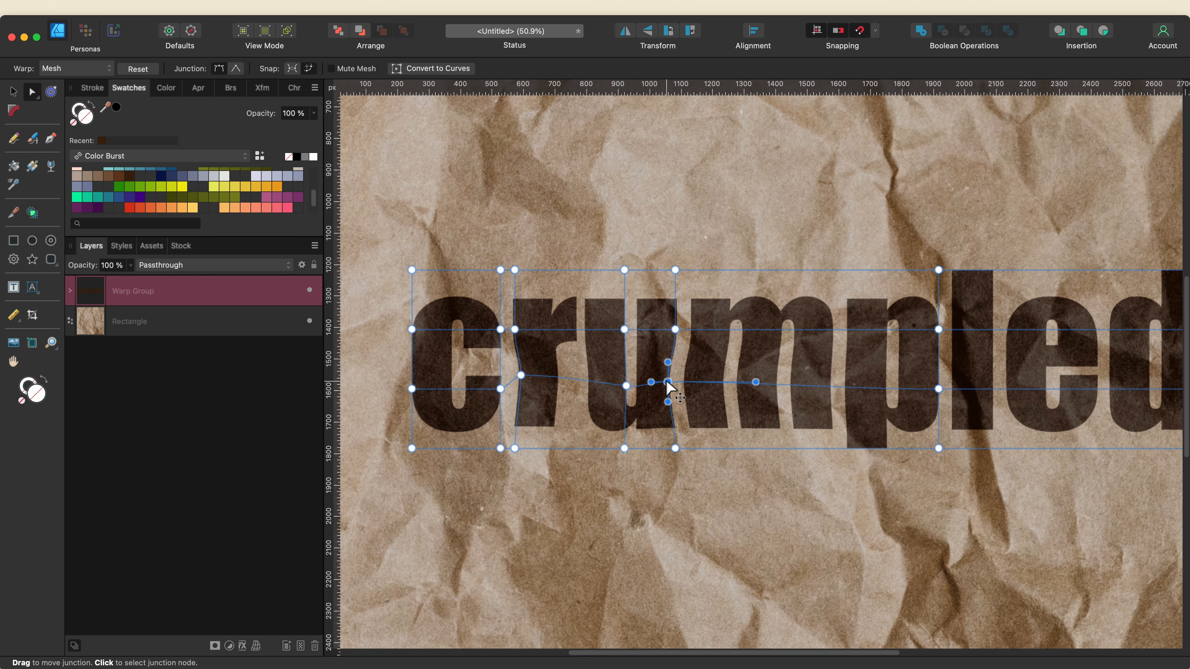
drag(412, 449, 418, 444)
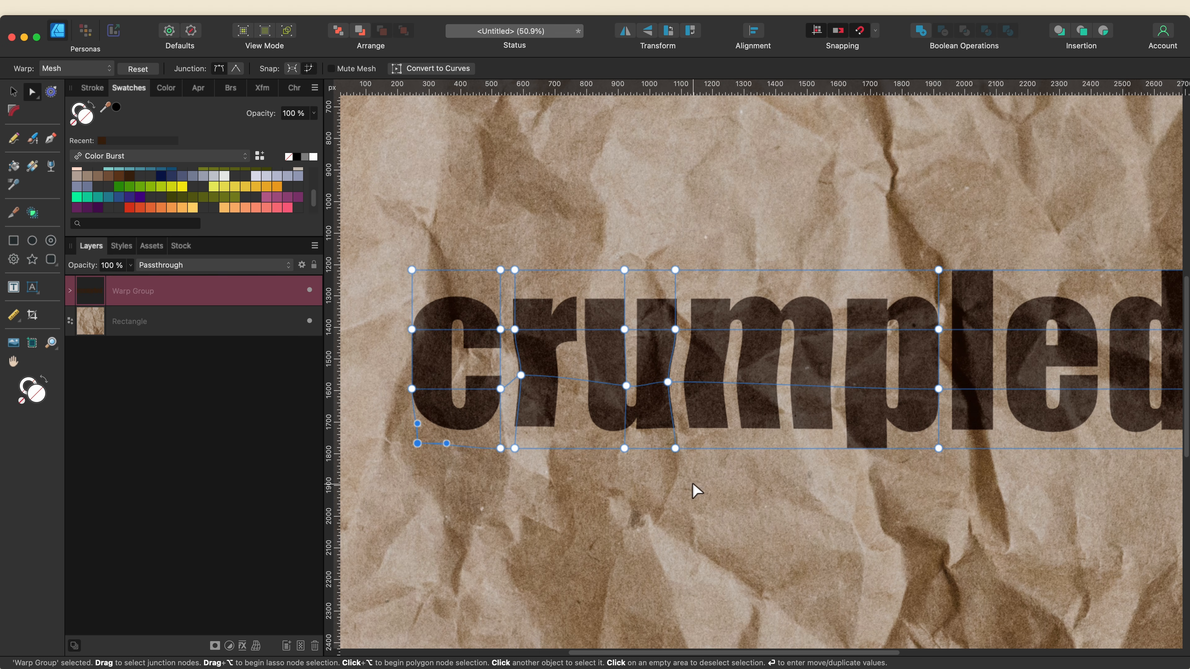
Step: Add a mesh column at the start of the "m", move its lower junction up and right, and bend its outgoing curve upward
drag(778, 481, 574, 464)
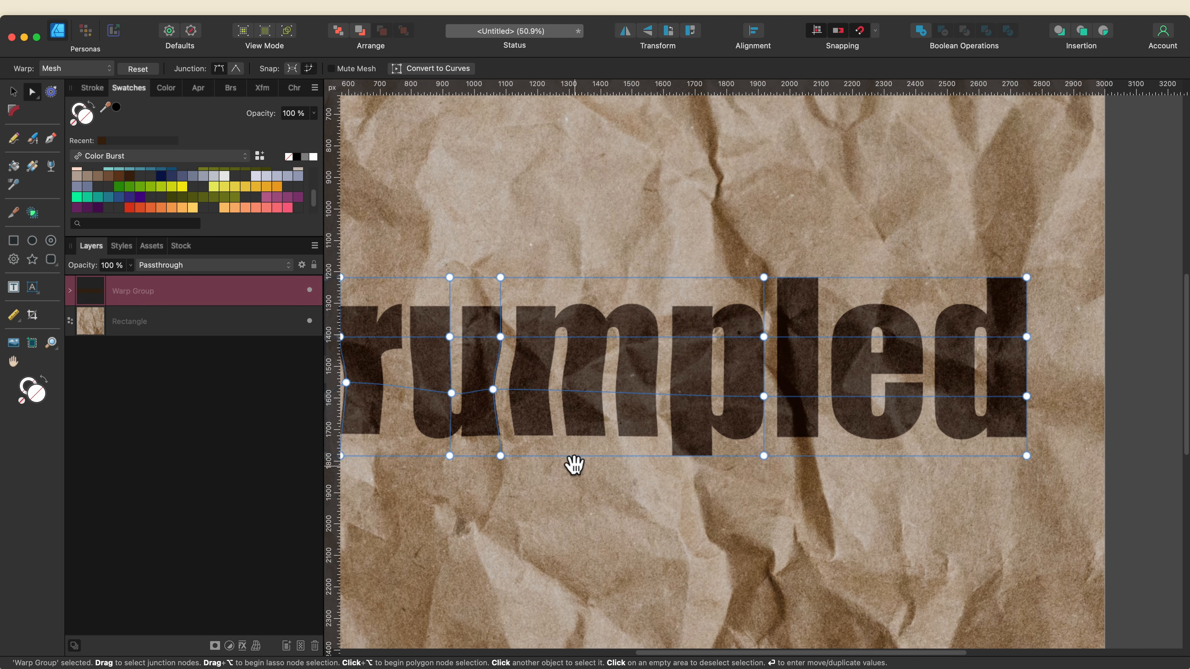
click(532, 456)
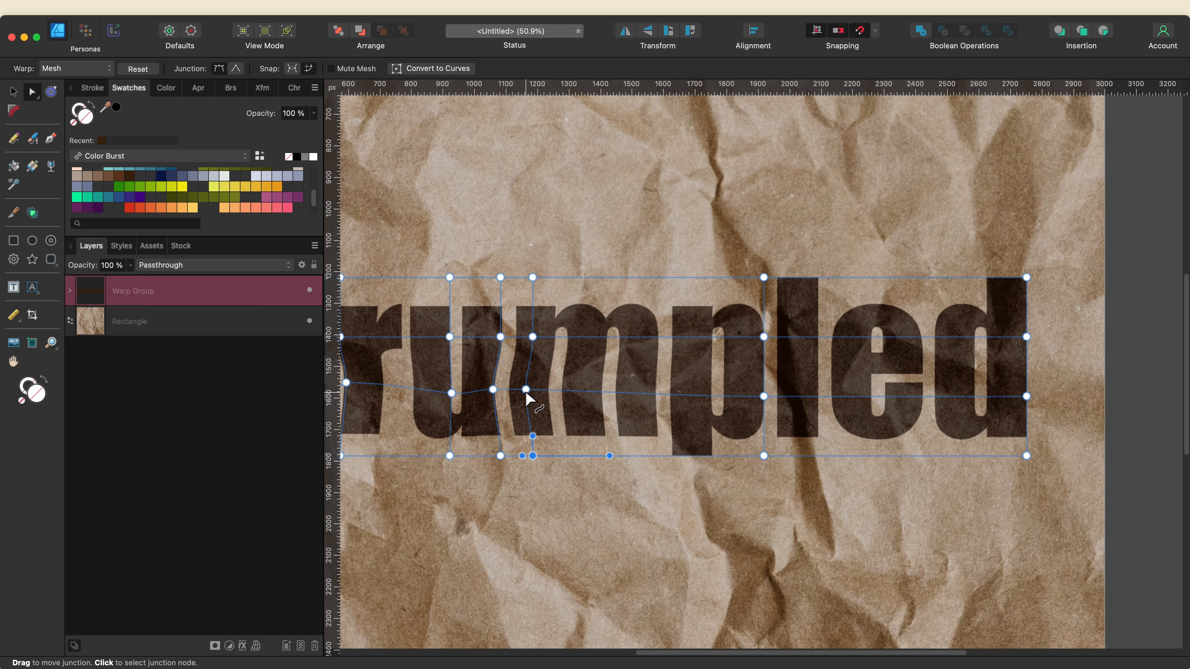
drag(527, 391, 537, 383)
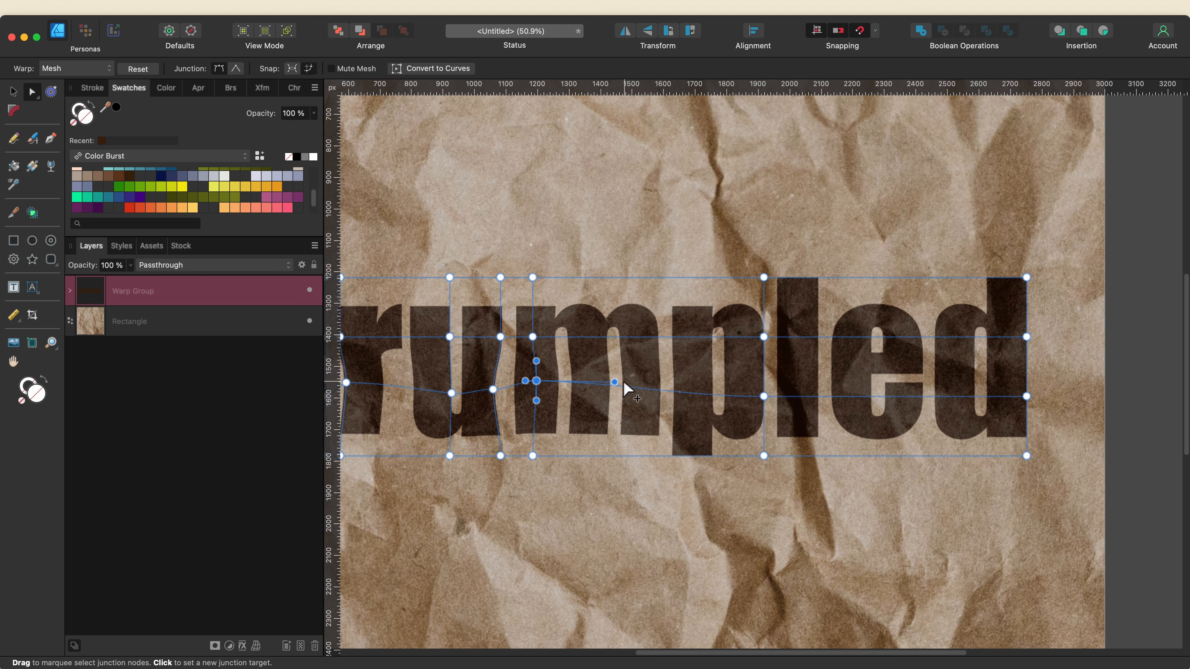
drag(614, 382, 620, 365)
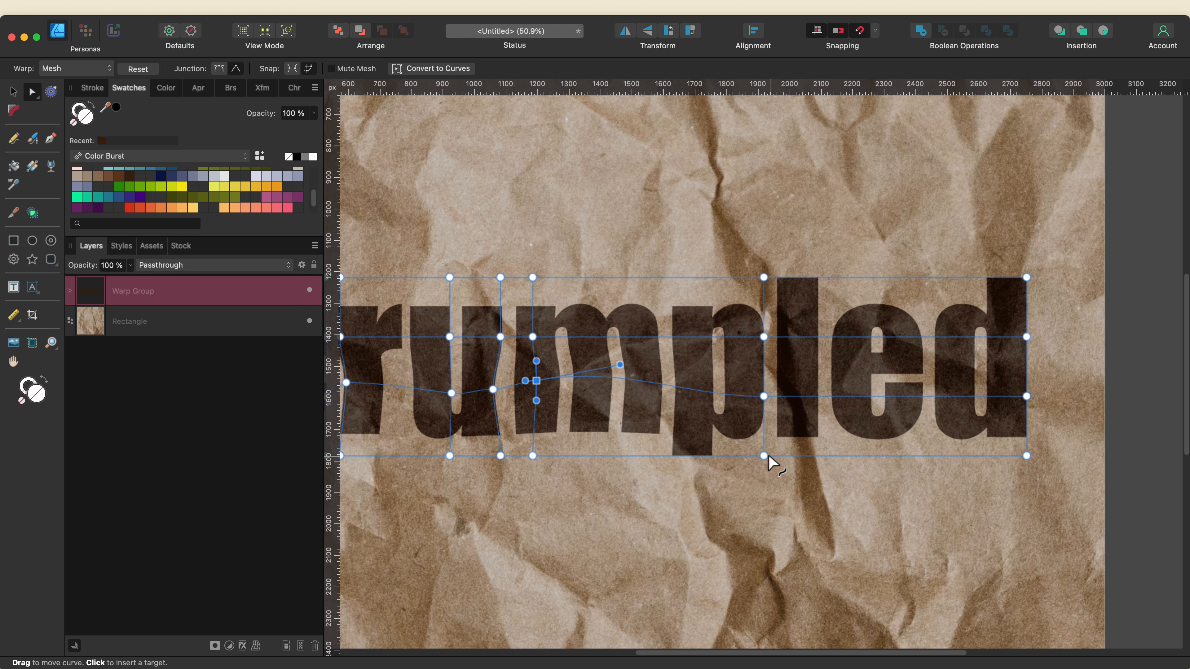
Step: Move the lower junction between "p" and "l" up and right, and add a slightly raised mesh junction inside the "e"
drag(761, 396, 773, 389)
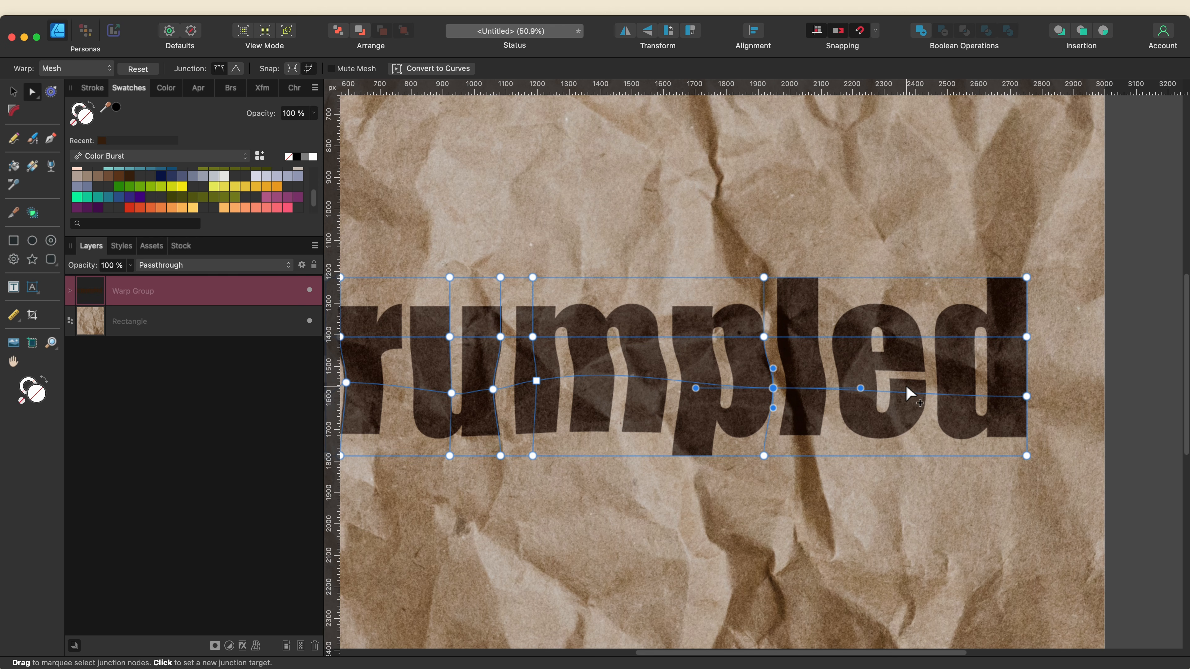
click(904, 394)
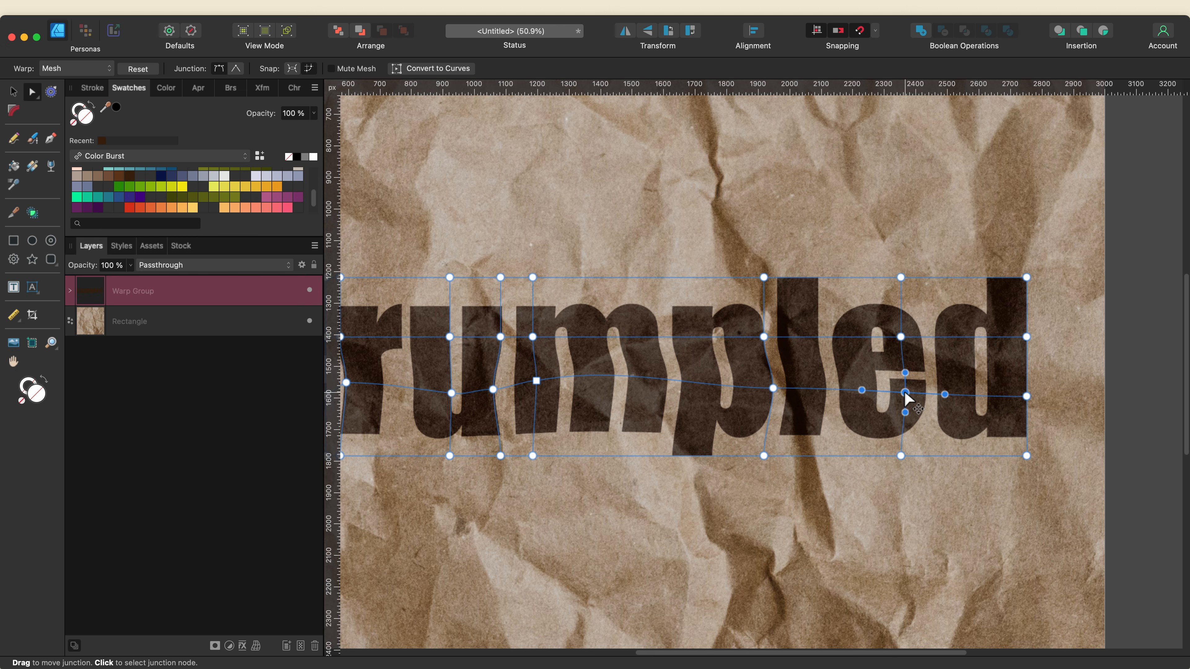
drag(905, 392, 904, 383)
Step: Bend the mesh's upper edge slightly downward above the "d" and the "p", deselect the warp group, and fit the page in view
scroll(839, 452, down, 3)
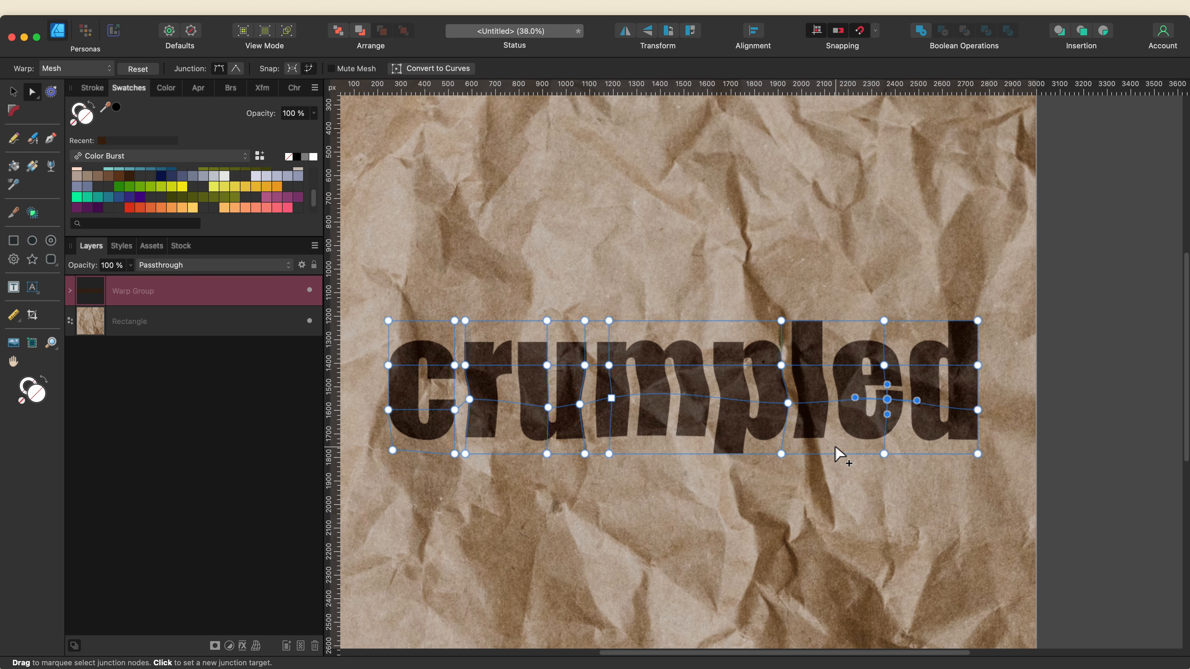
drag(939, 323, 942, 329)
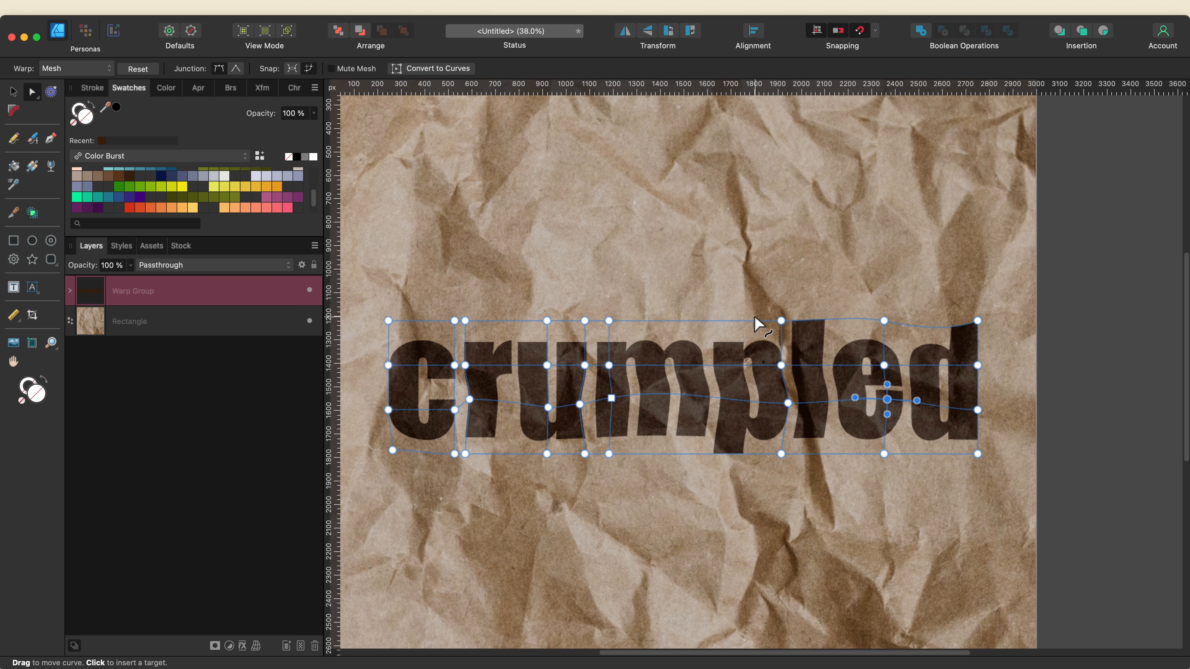
drag(753, 321, 757, 326)
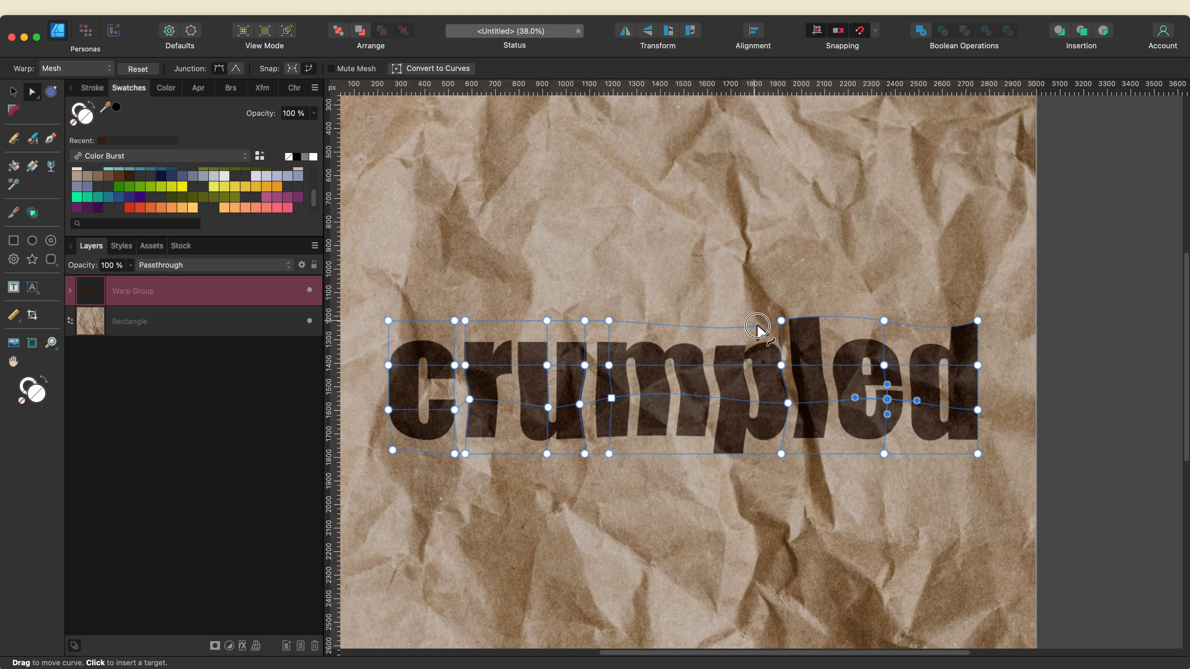
click(152, 409)
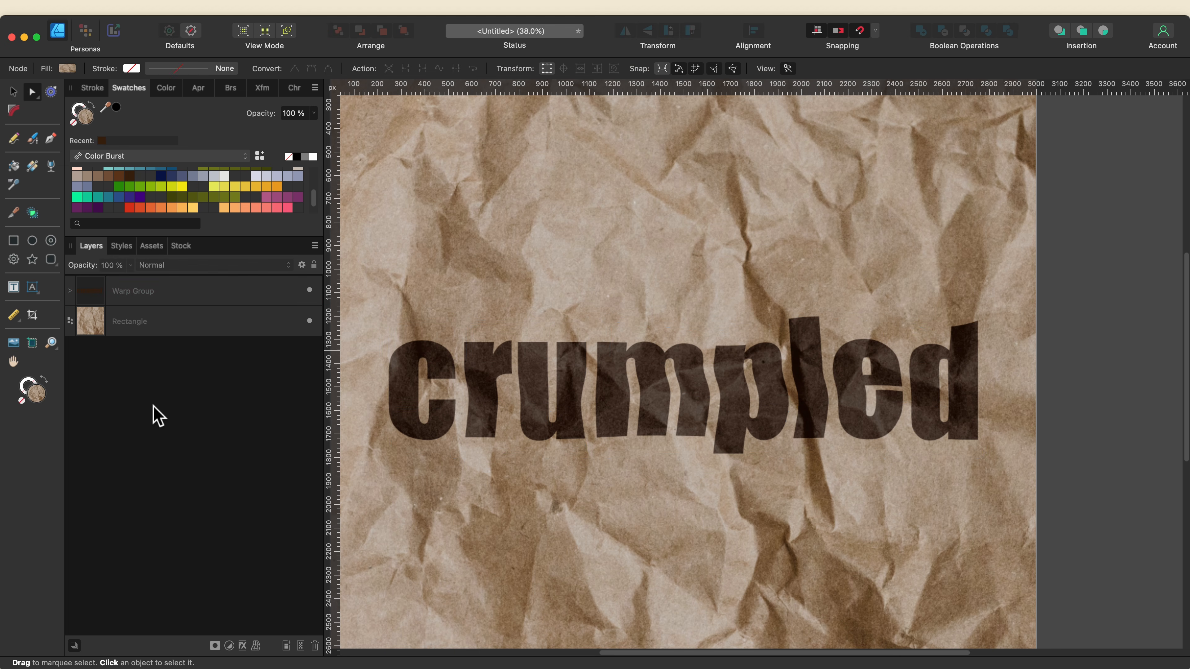
key(super+0)
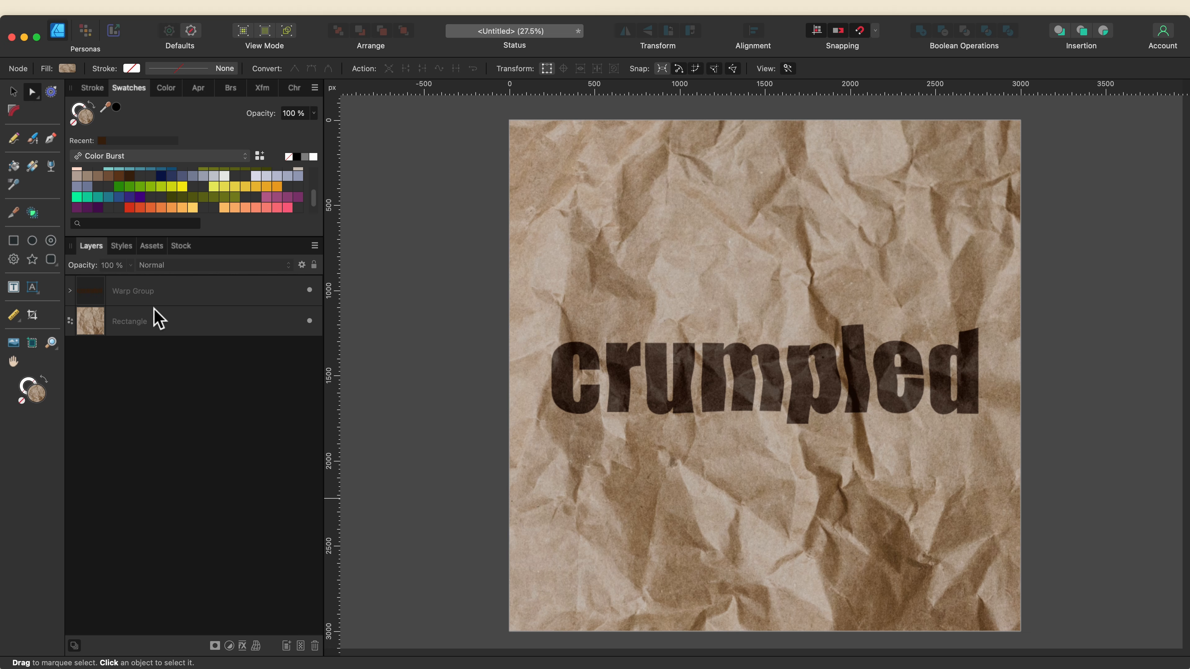
Step: Replace the text inside the Warp Group with "wrinkled" to try another word in the same warp
click(202, 295)
click(70, 290)
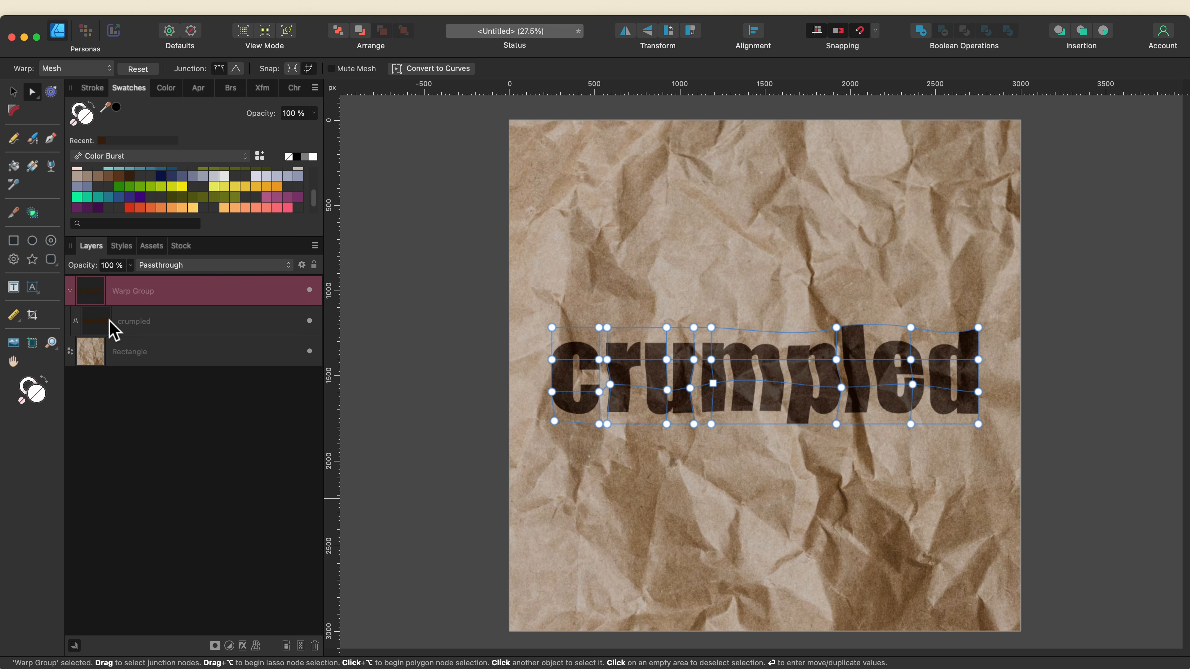
click(91, 334)
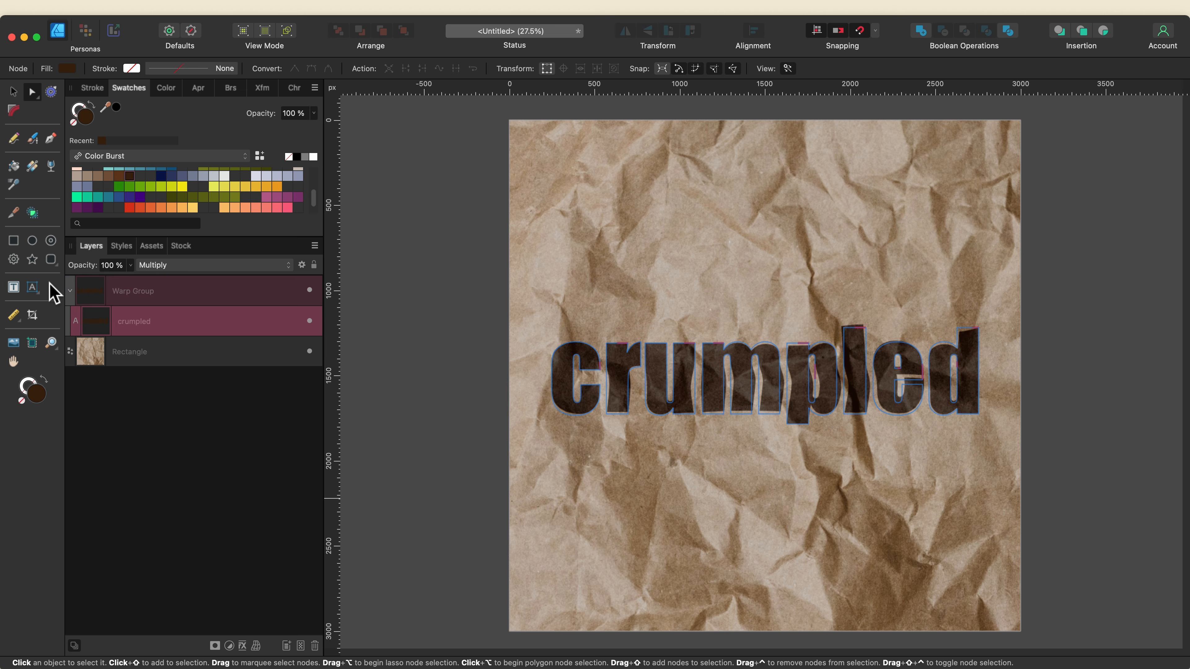
click(32, 287)
key(super+a)
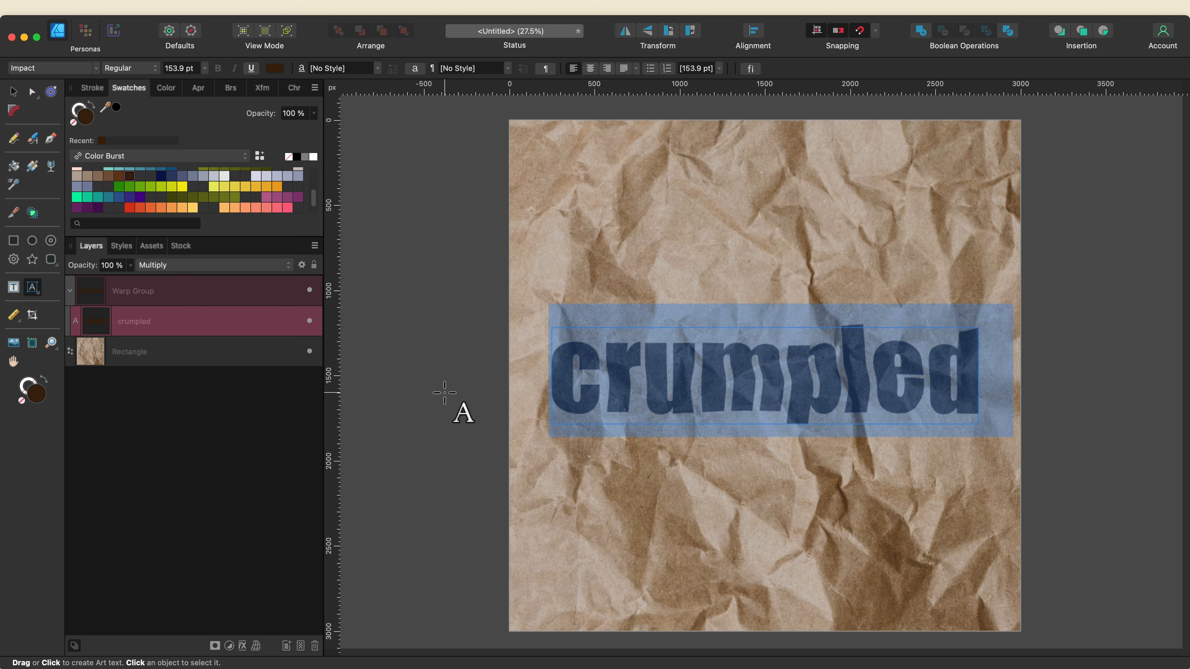
text(wrinkled)
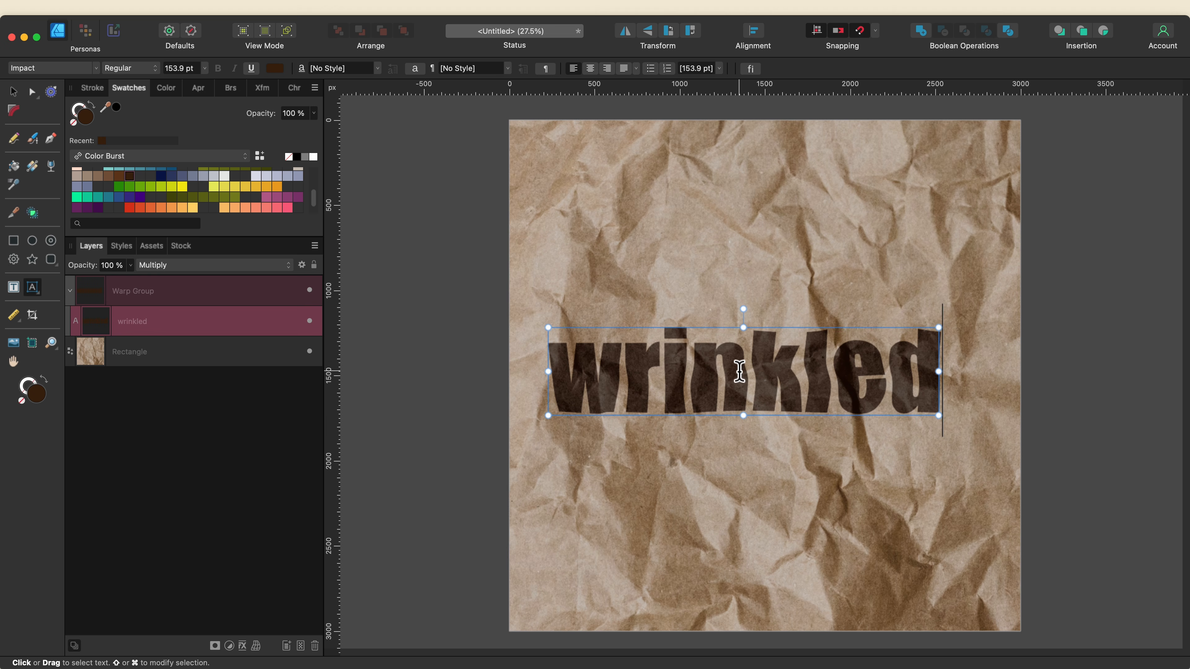
click(270, 298)
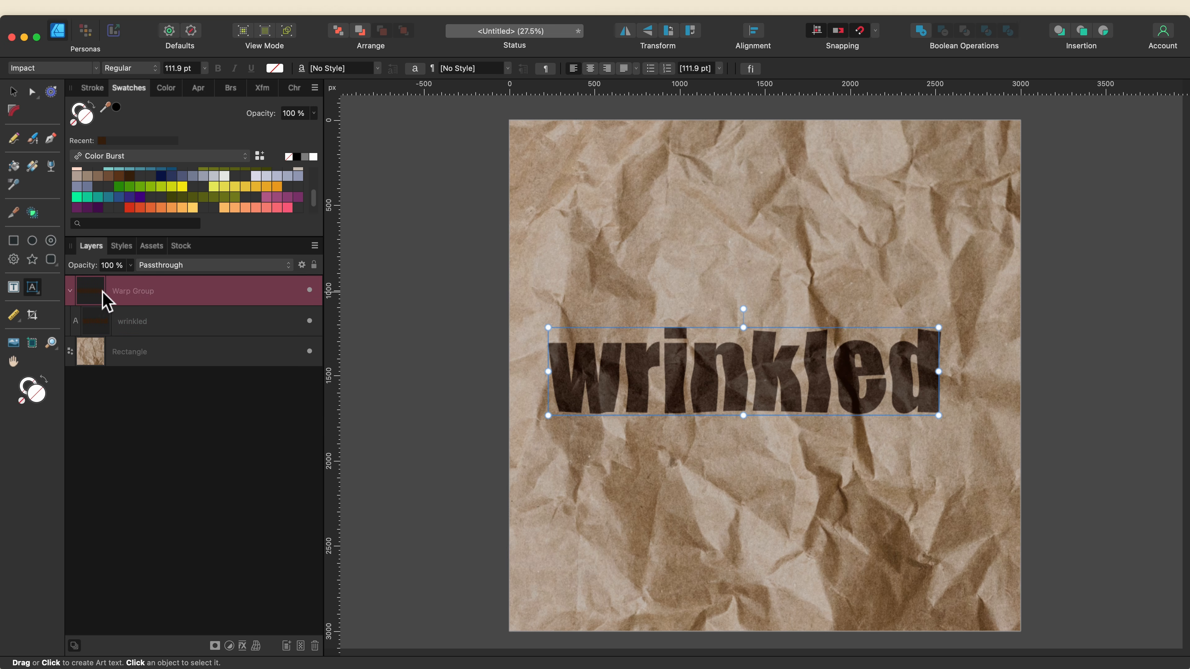
key(a)
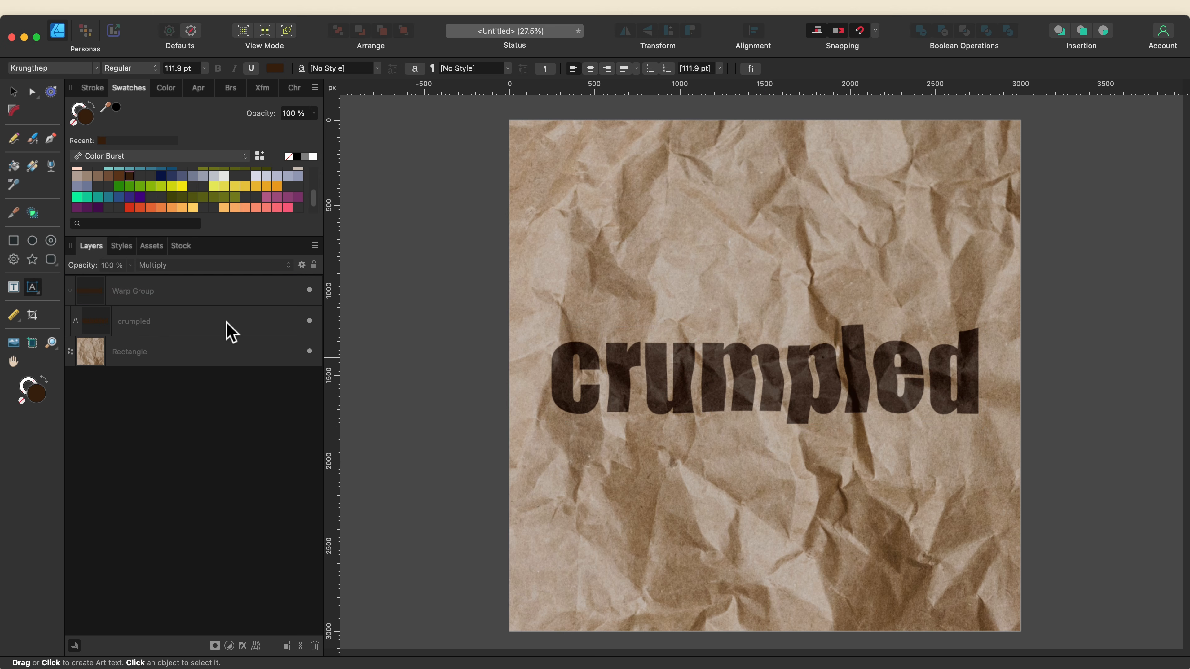
Step: Try the Krungthep font on the "crumpled" text inside the Warp Group, and restore the previous font
click(231, 332)
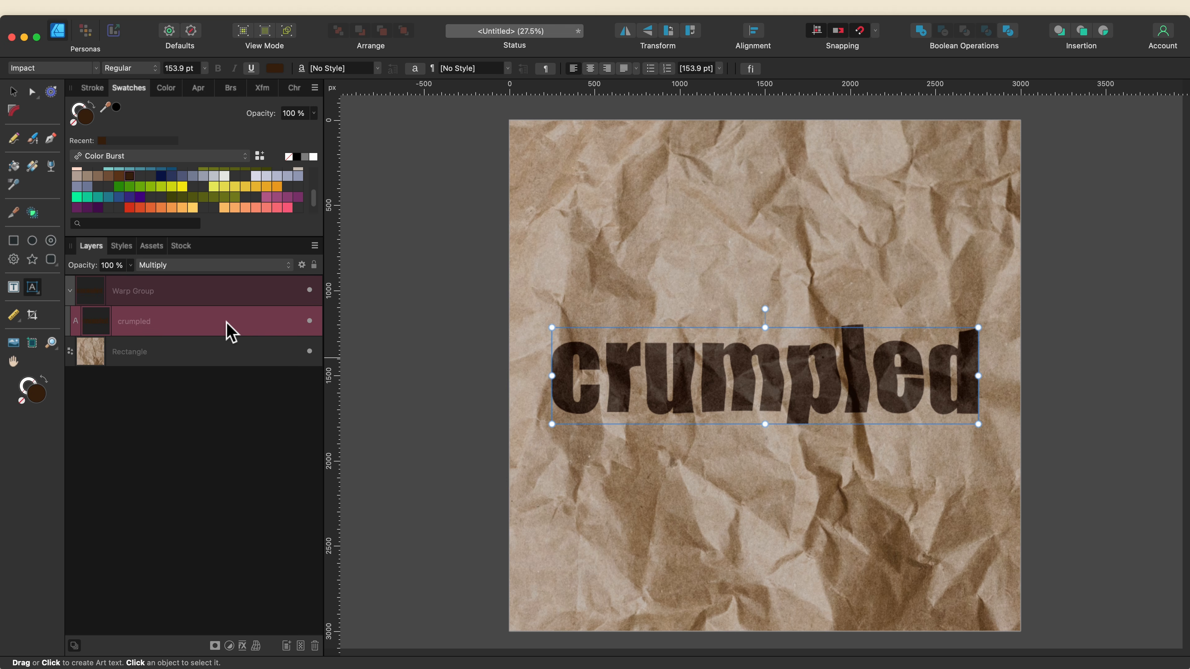
click(715, 388)
key(super+a)
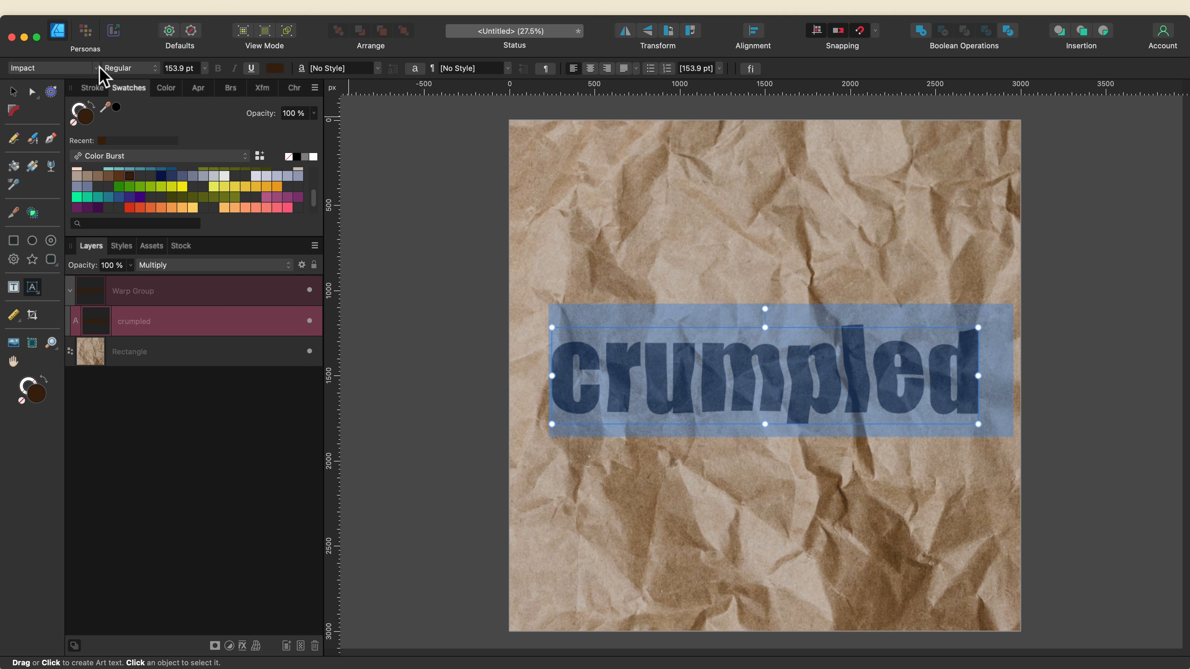
click(98, 69)
click(85, 383)
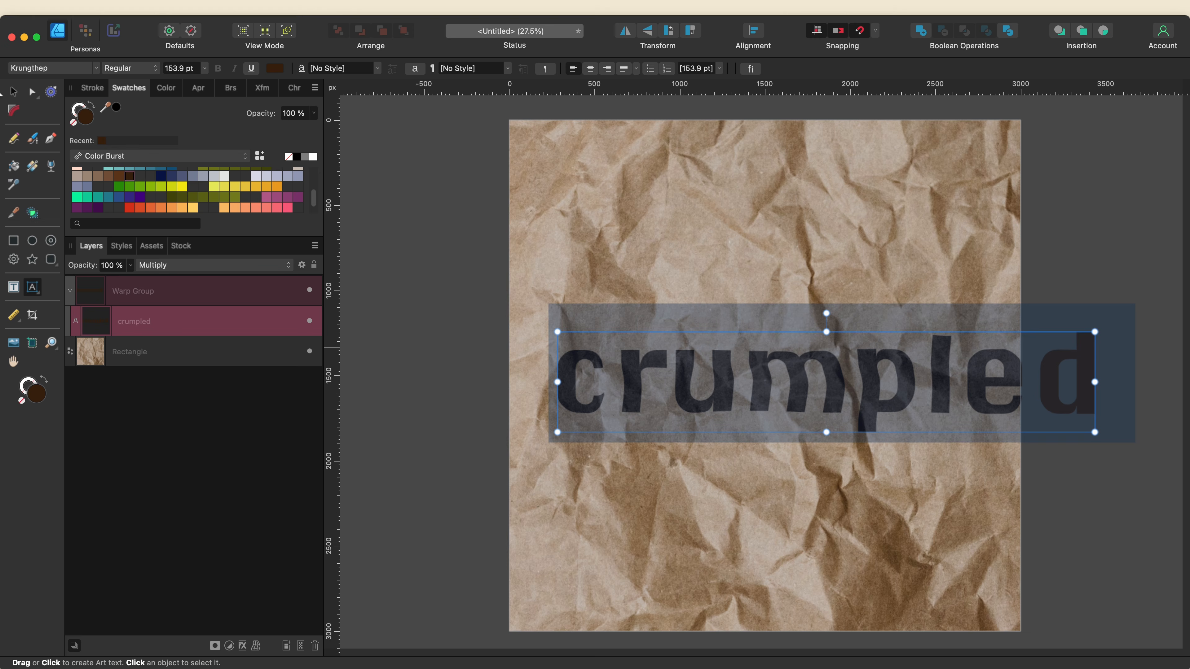
click(14, 92)
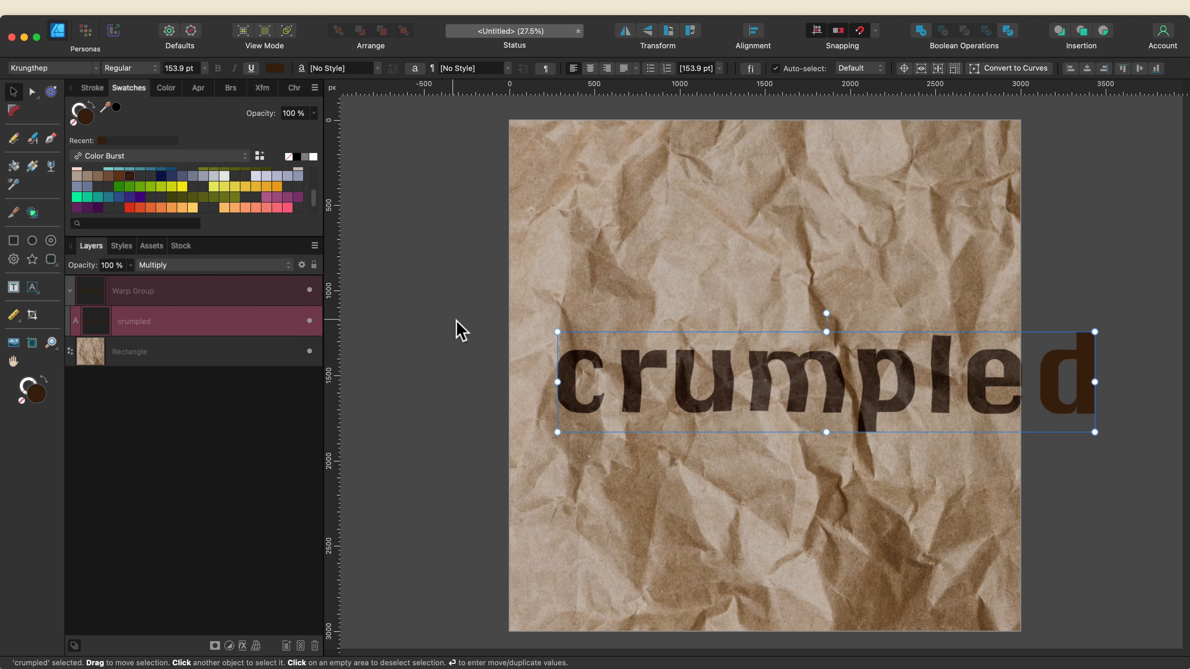
click(188, 297)
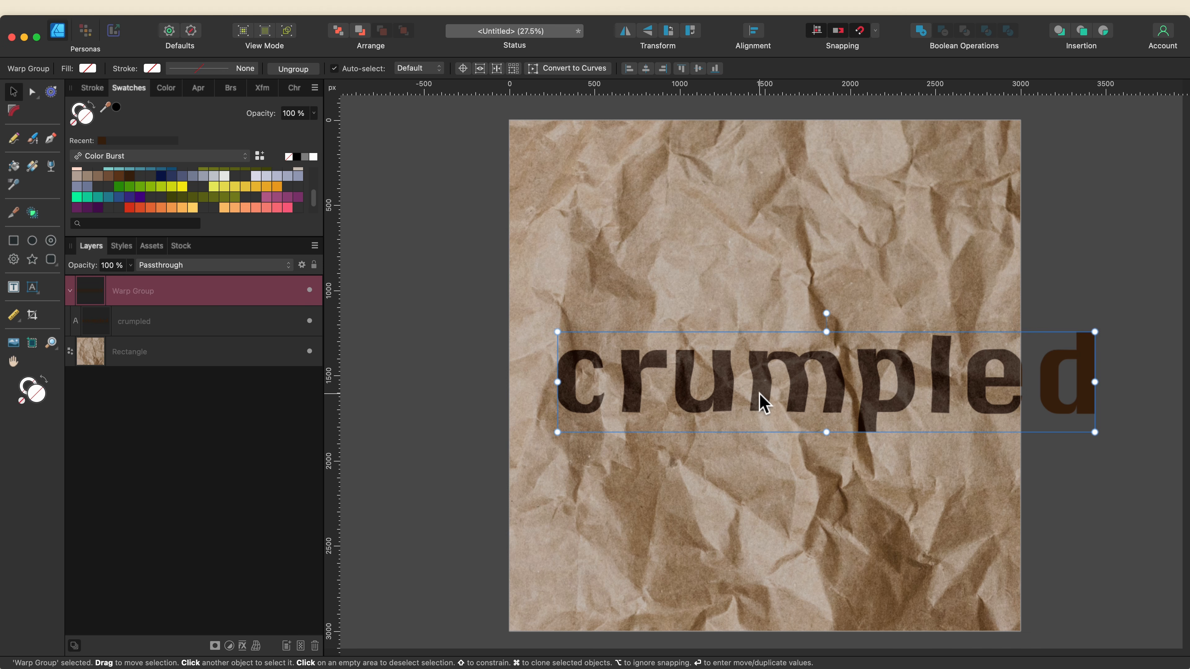
click(403, 386)
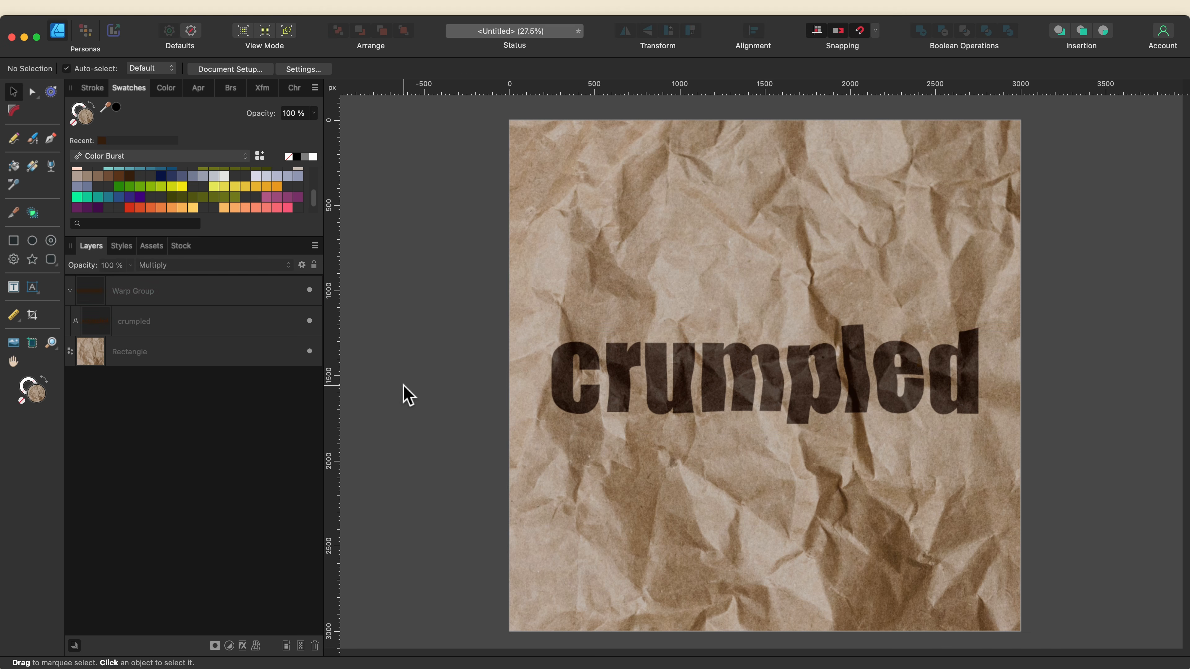
Step: Try the white crumpled-paper photo from Pexels stock as the paper rectangle's bitmap fill, enlarging the fill to cover the page
click(207, 355)
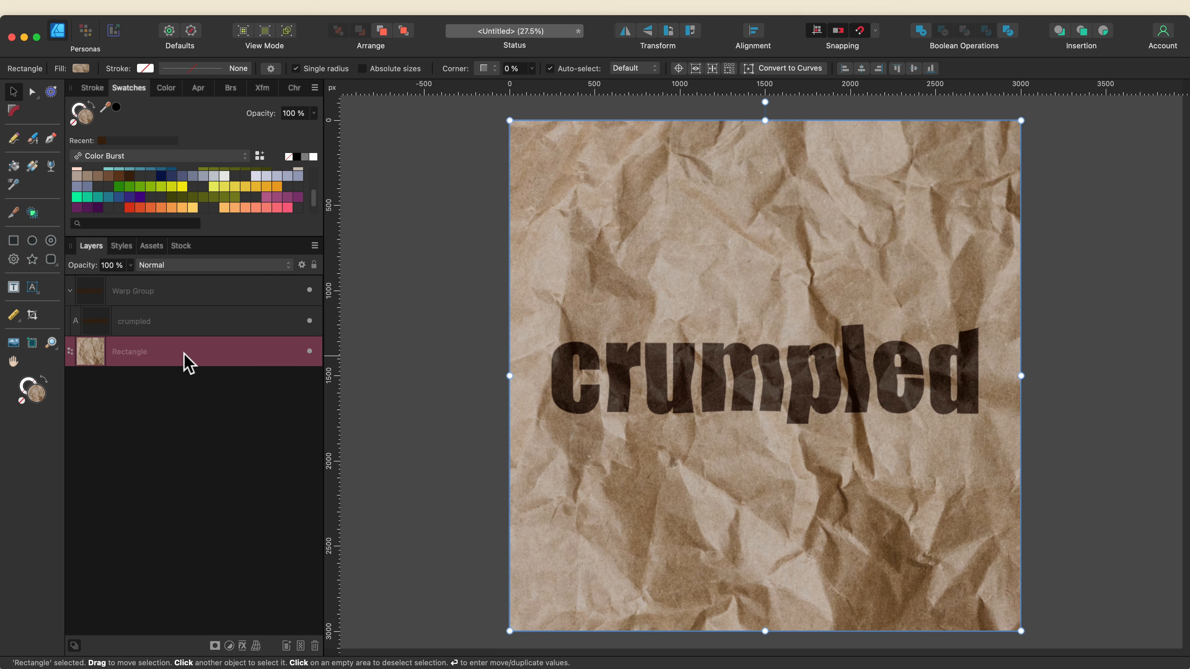
click(32, 166)
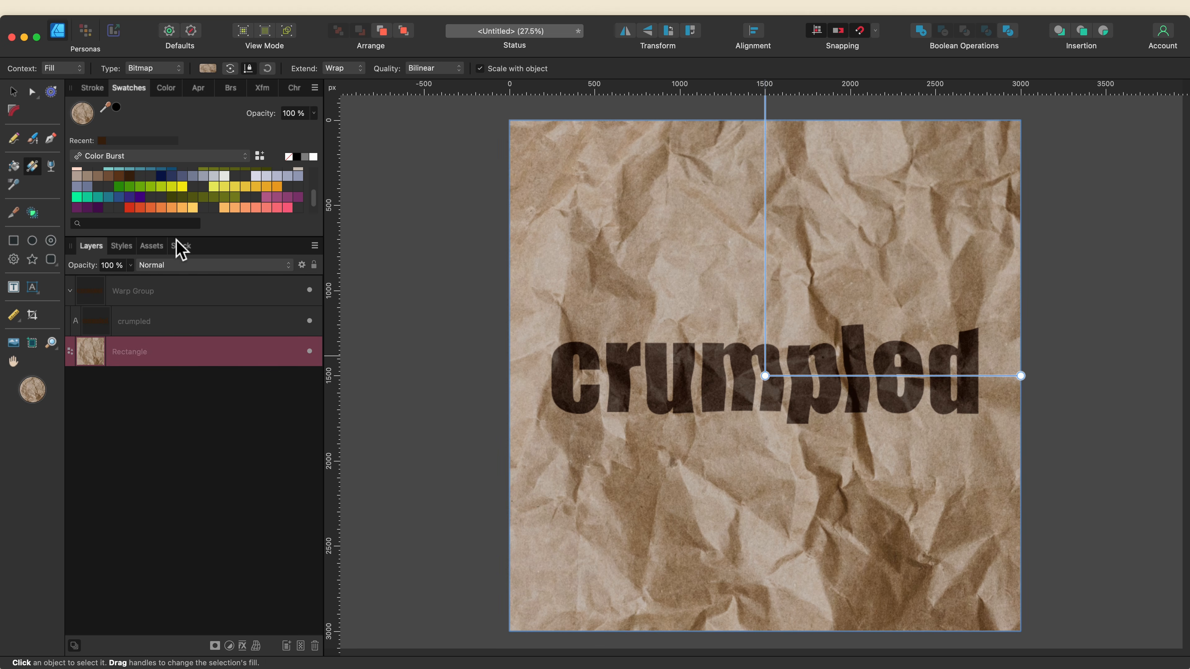
click(181, 247)
scroll(224, 340, down, 2)
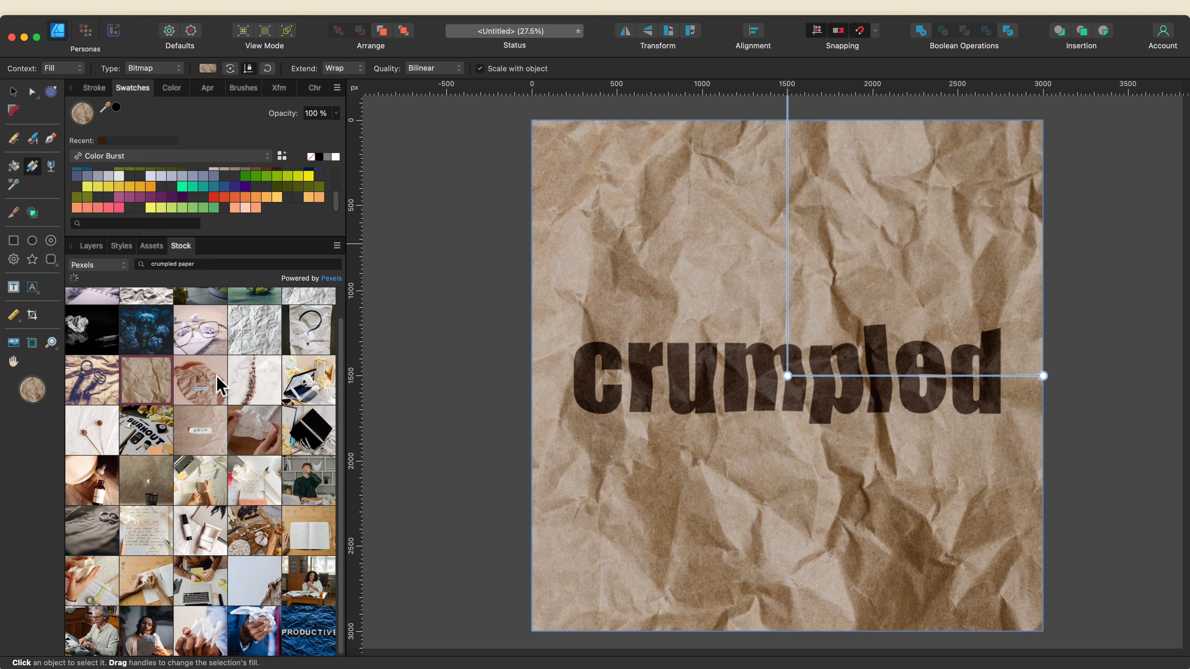
scroll(219, 407, up, 2)
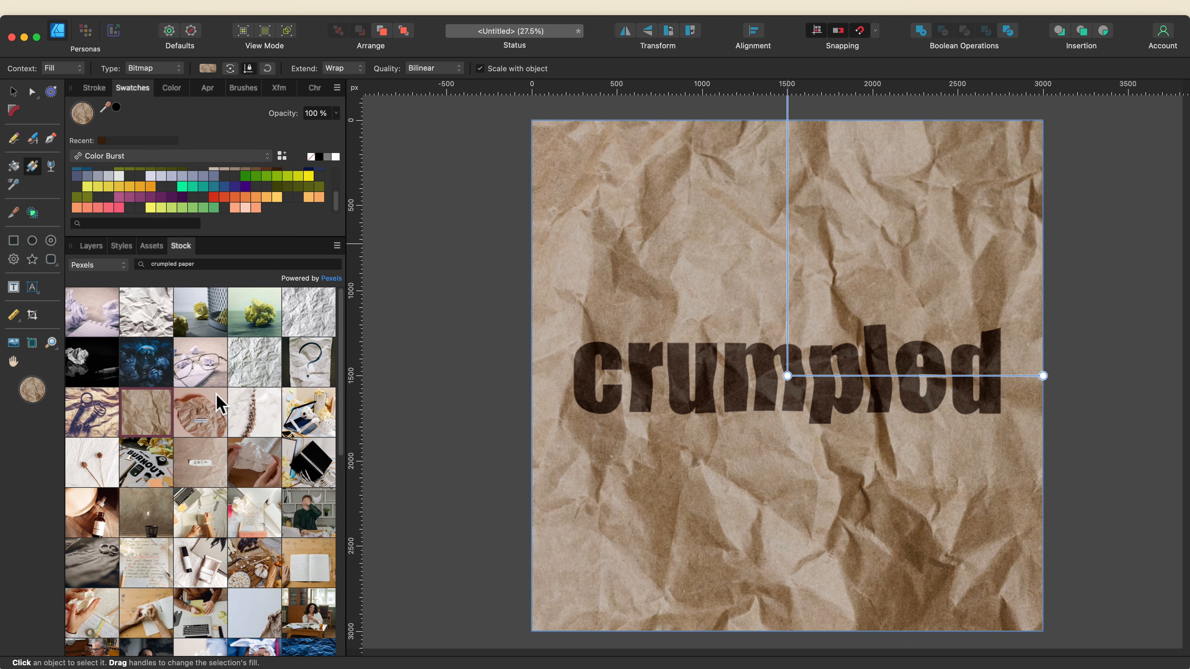
click(249, 365)
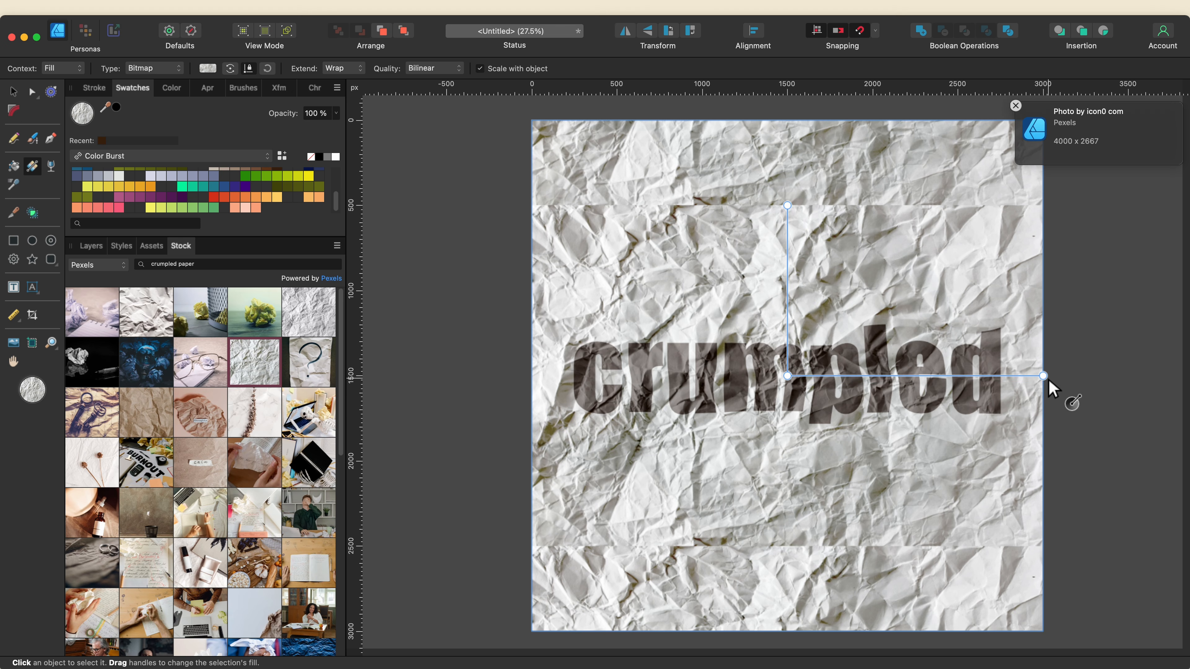
mouse_move(1044, 376)
mouse_down()
mouse_move(1182, 372)
mouse_move(1145, 385)
mouse_move(1068, 381)
mouse_up()
drag(602, 463, 698, 454)
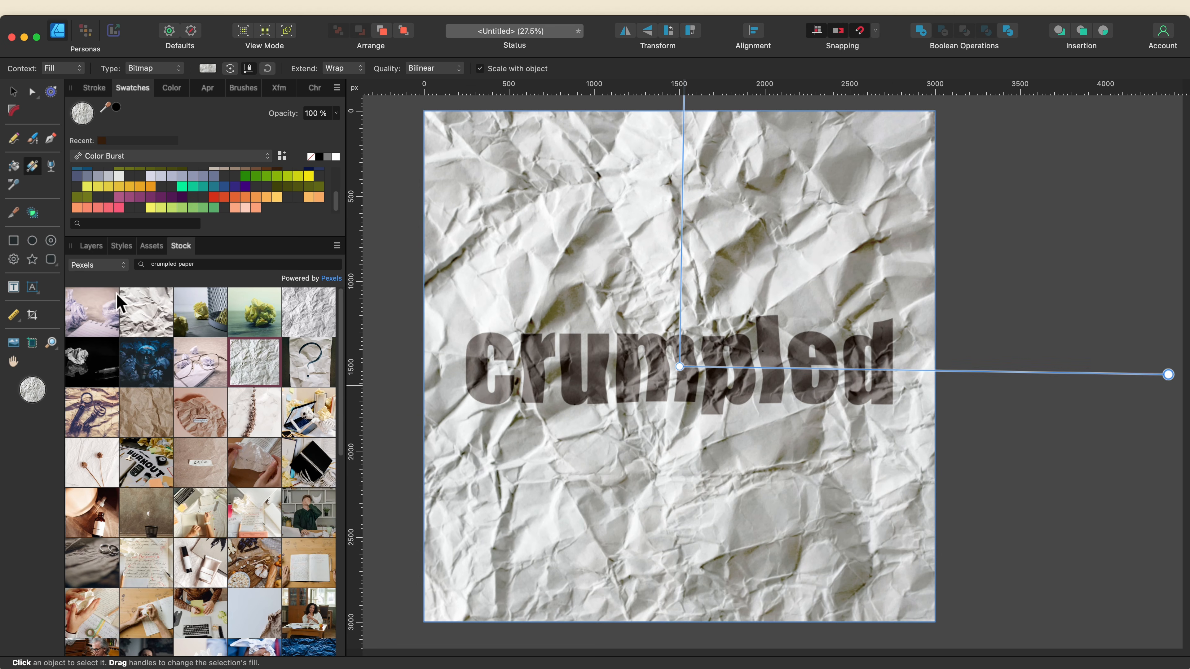
Step: Select the "crumpled" text inside the Warp Group and open its blend options
click(91, 246)
click(167, 324)
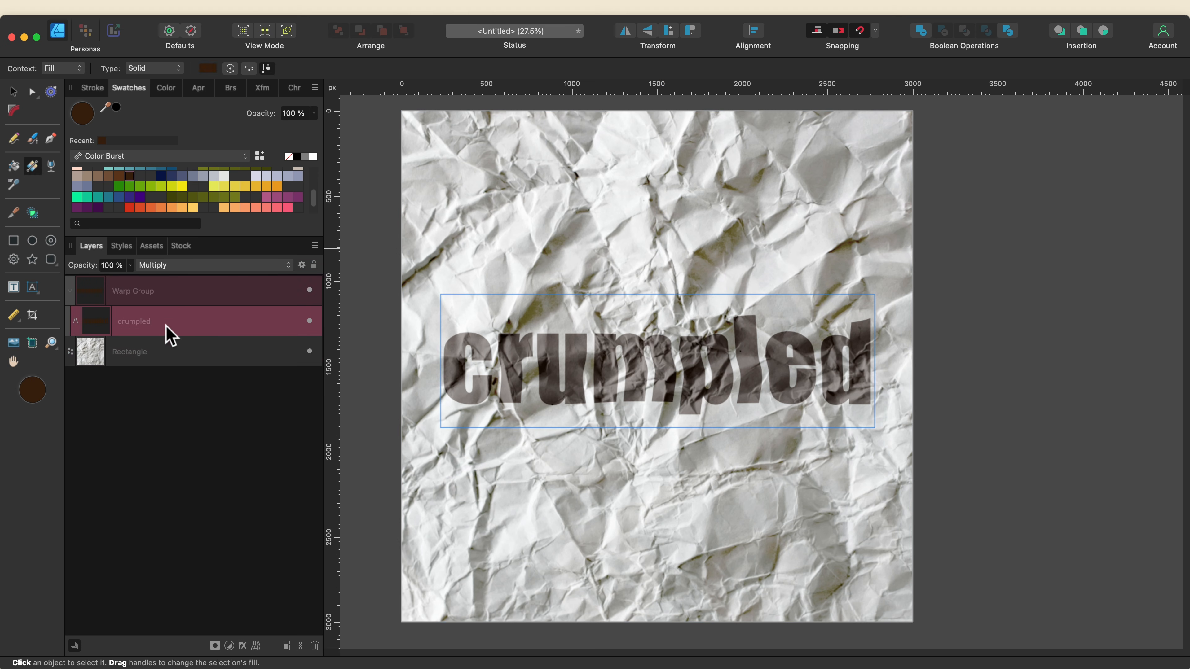
click(302, 265)
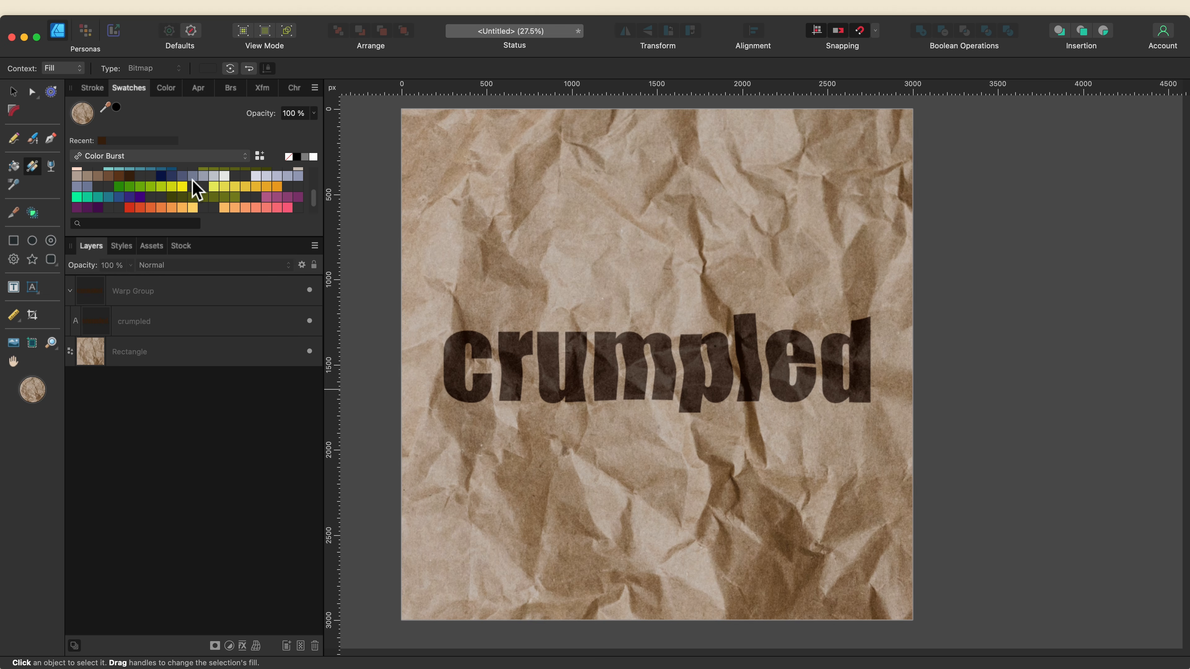
click(123, 10)
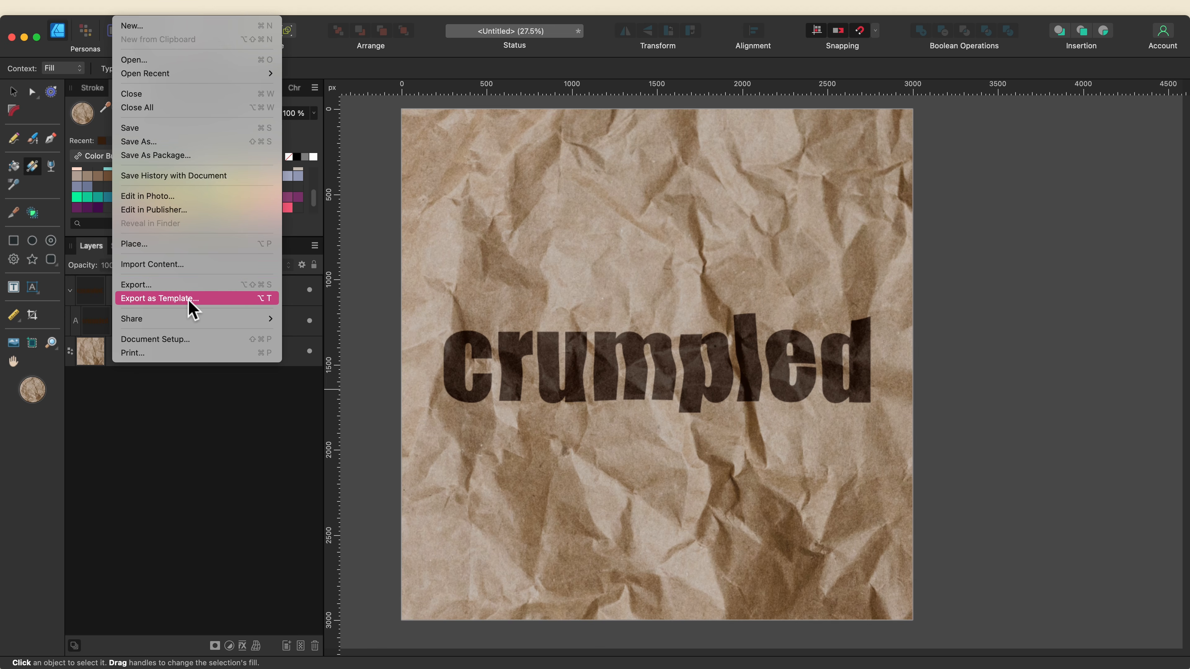
click(213, 457)
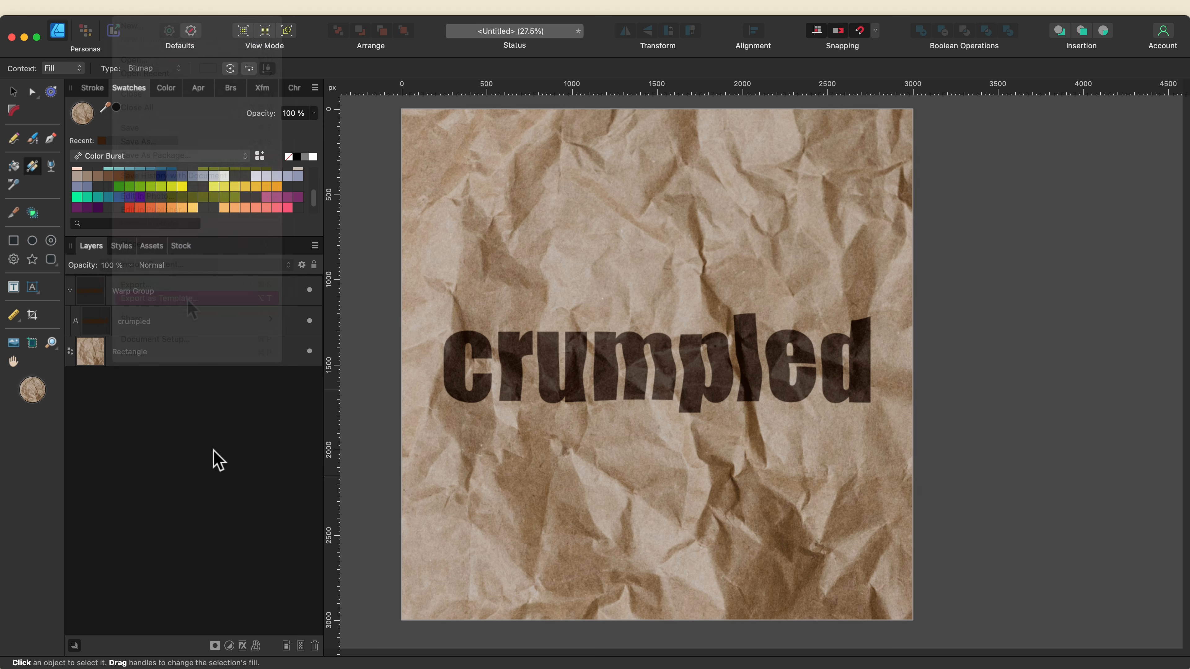
Step: Browse the saved templates in the Text Effects folder for new documents, and close the dialog without creating one
click(133, 10)
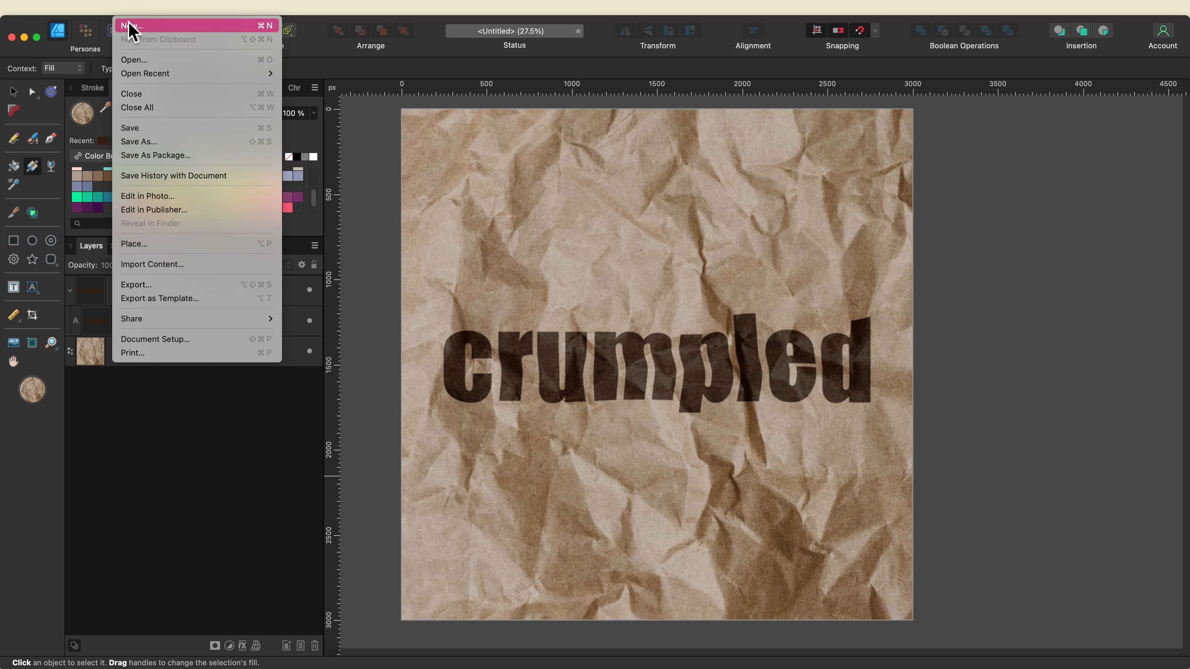
click(131, 29)
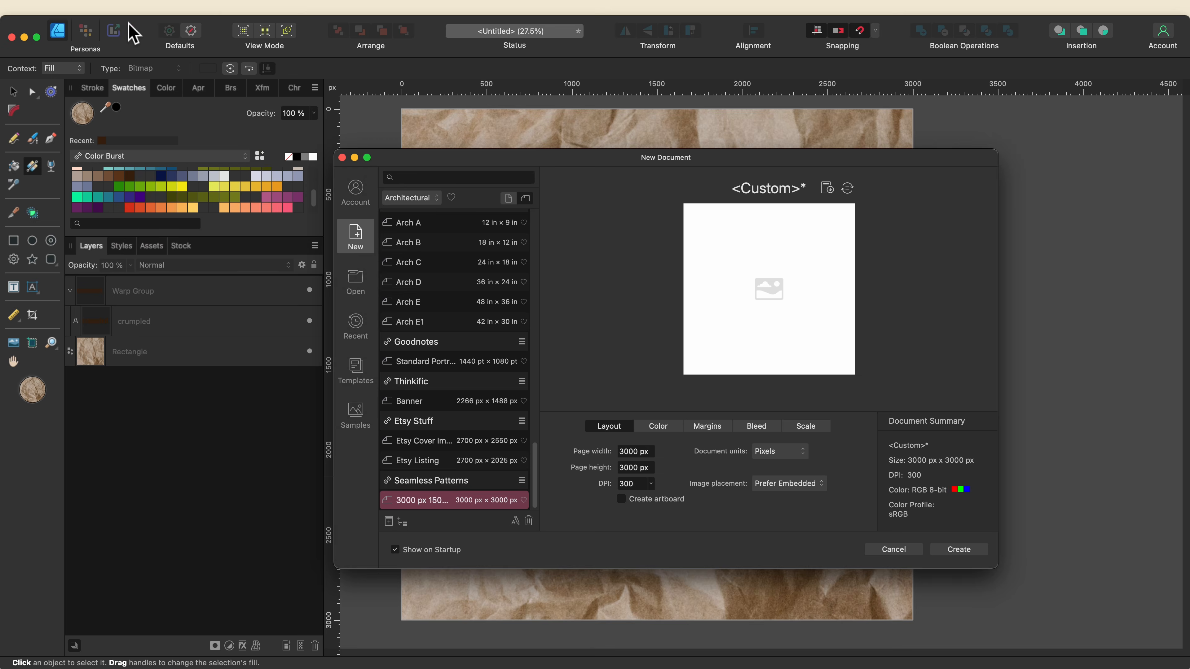
click(356, 369)
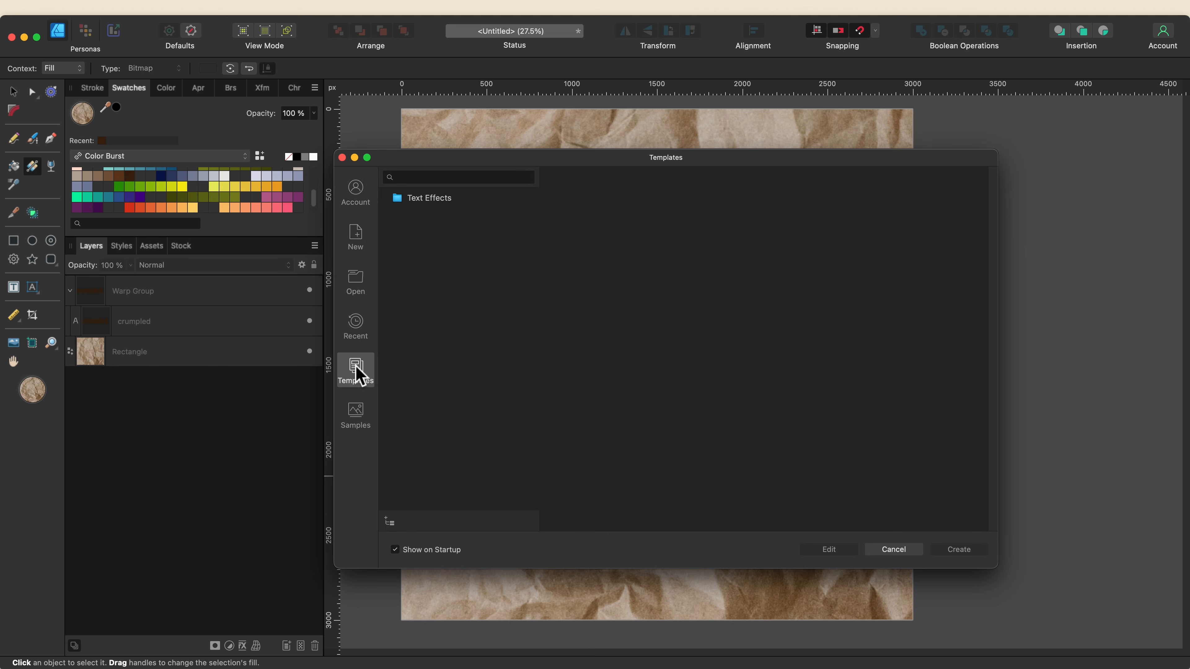
click(426, 201)
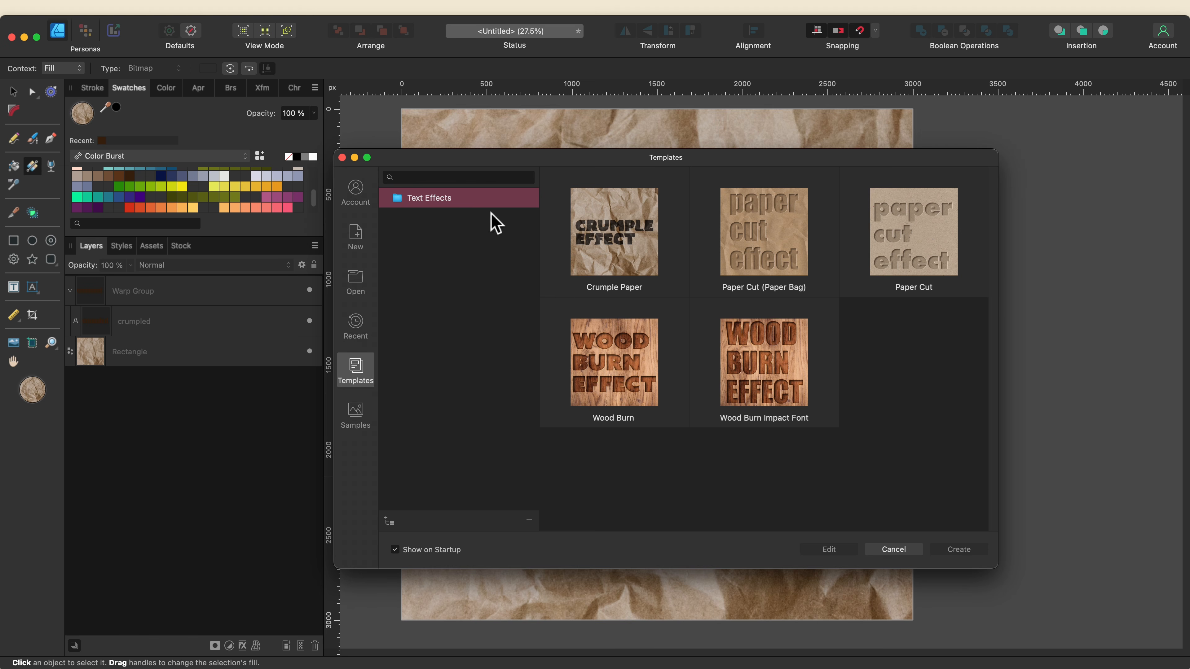
click(884, 558)
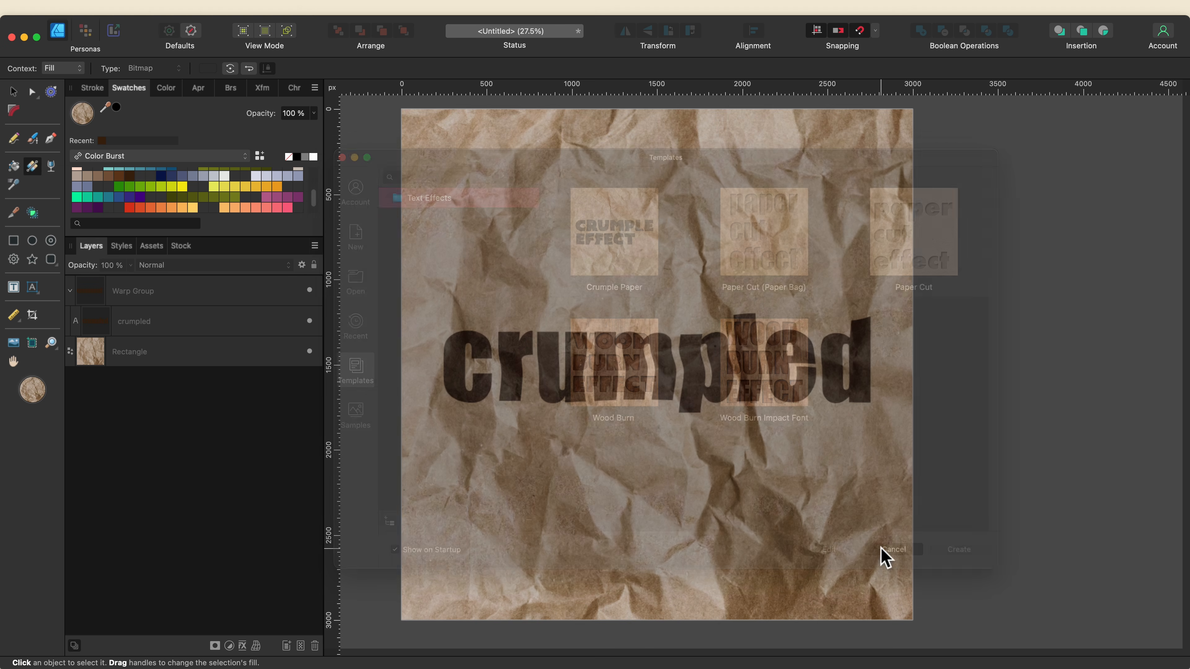